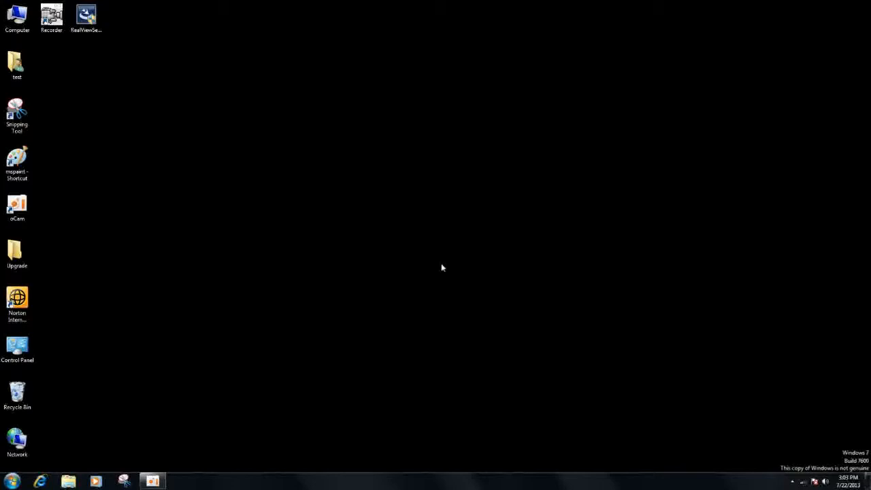
# - Launch the Recorder program from the desktop
pyautogui.click(64, 20)
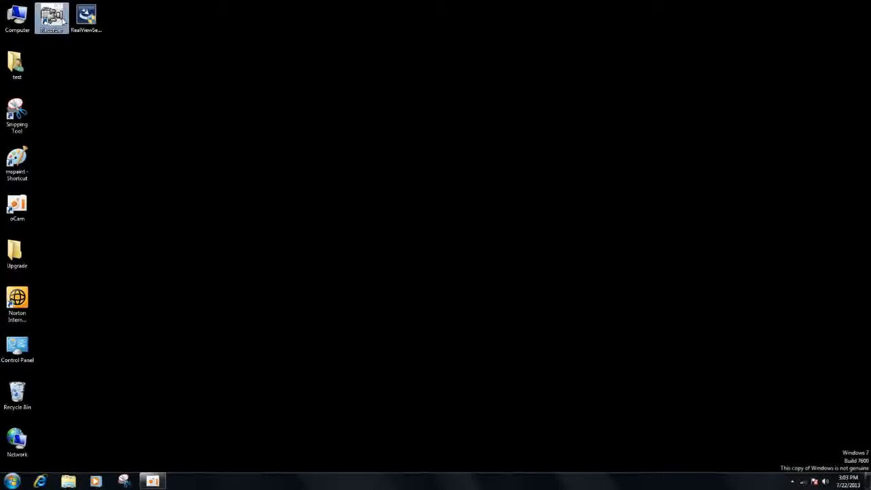
pyautogui.doubleClick(63, 20)
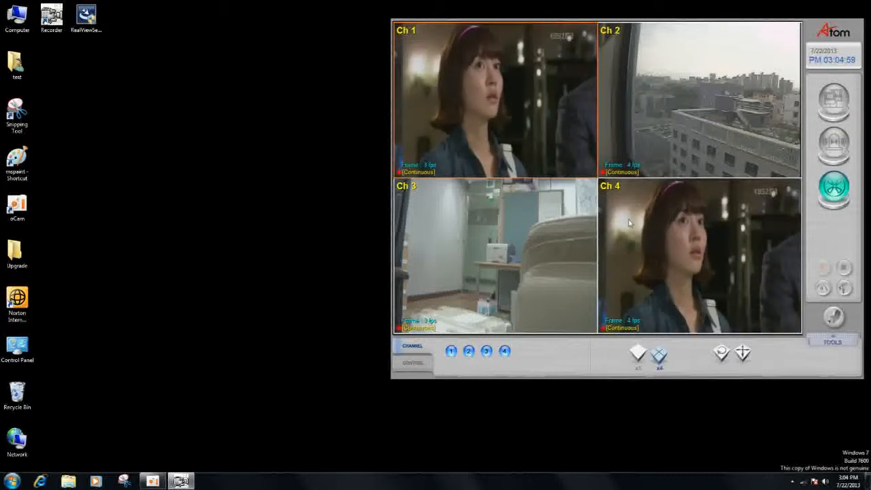
# - View channels 1, 2, 3 and 4 individually in single view, and return to the four-channel split
pyautogui.click(451, 351)
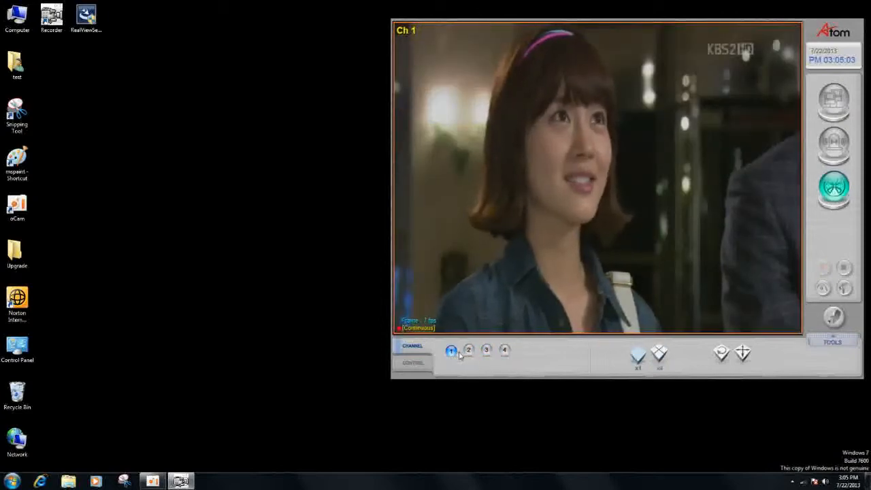
pyautogui.click(468, 350)
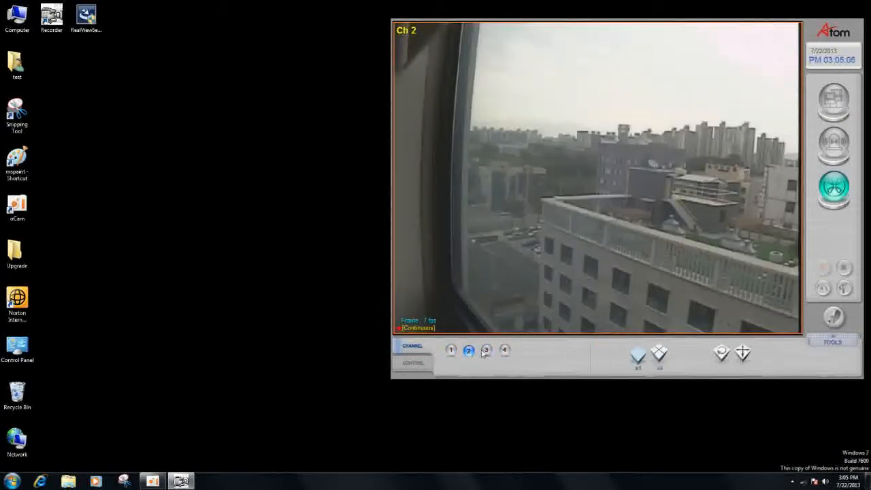
pyautogui.click(485, 350)
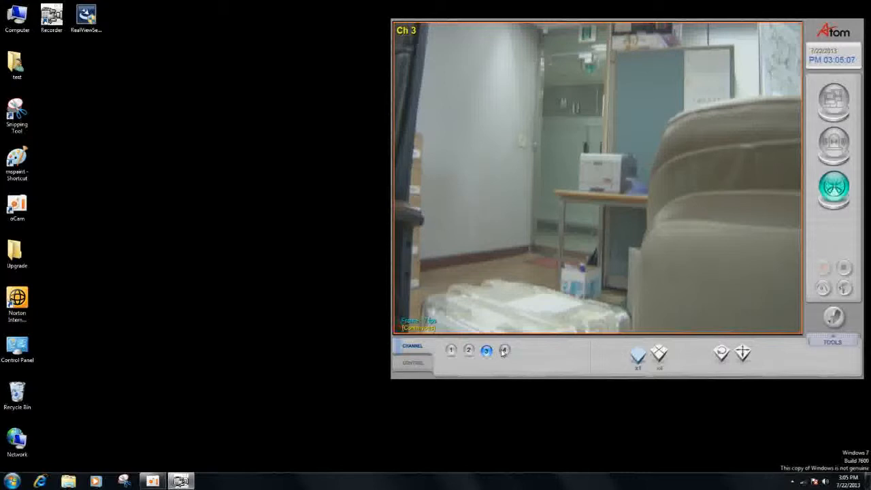
pyautogui.click(504, 350)
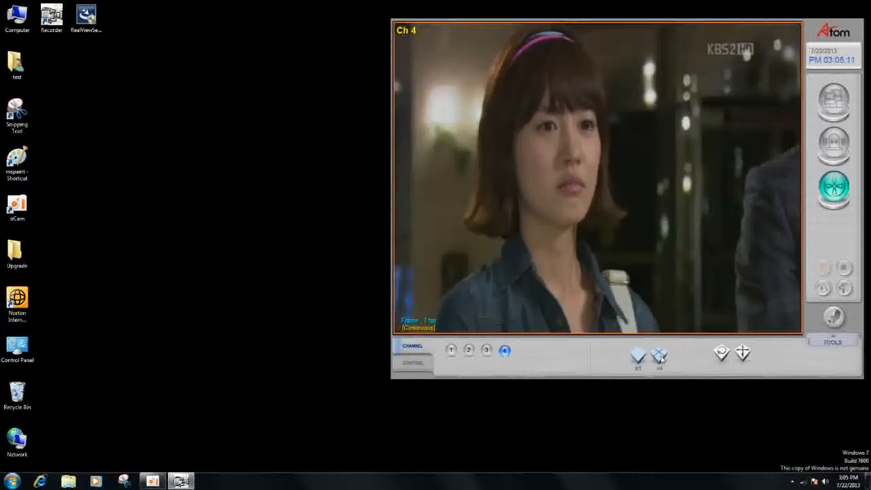
pyautogui.click(659, 357)
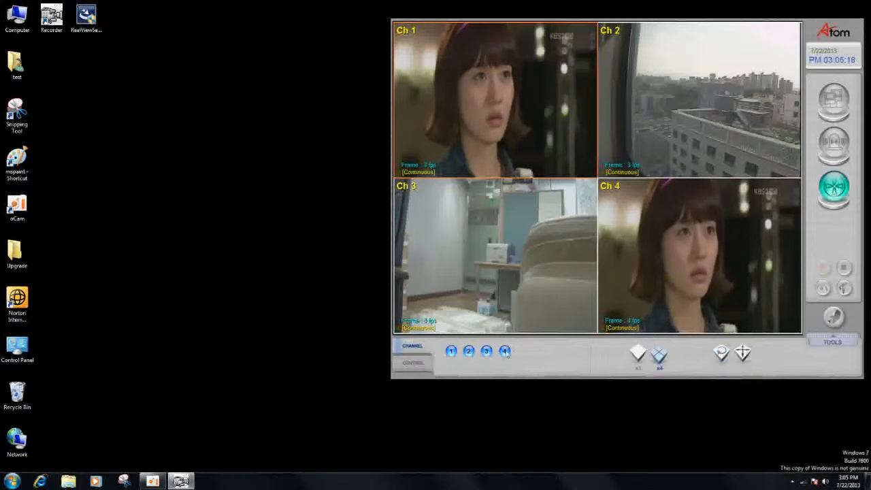
# - View the channels in automatic sequence, and show the four-channel split in full screen before returning to the normal window
pyautogui.click(451, 351)
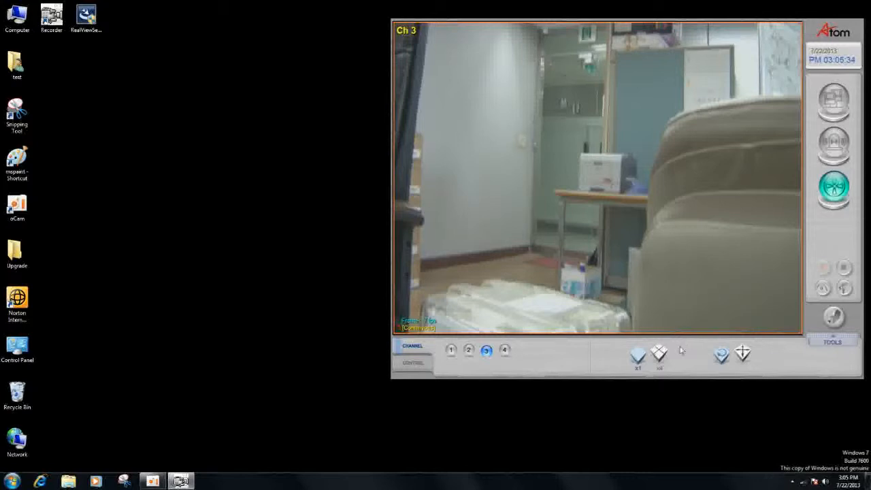
pyautogui.click(659, 355)
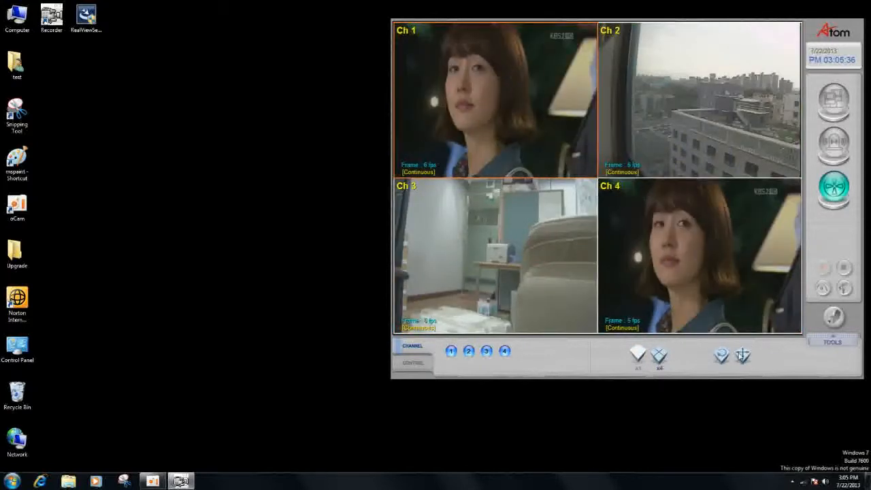
pyautogui.click(740, 354)
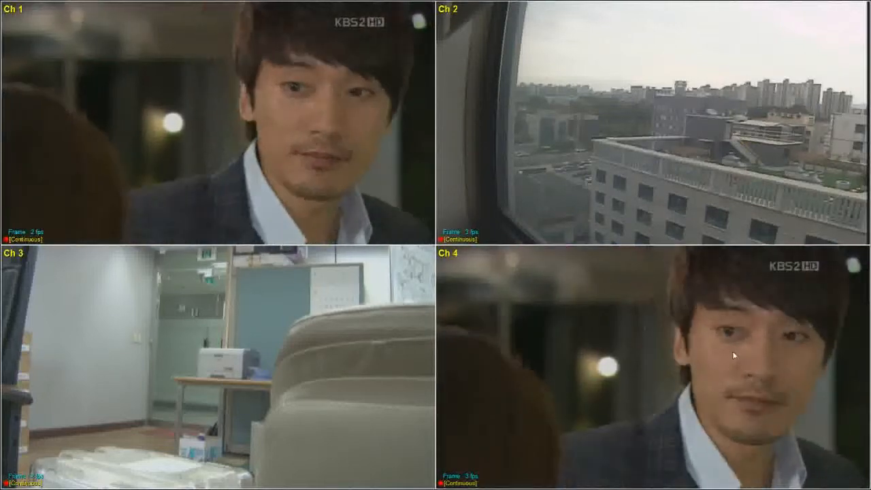
pyautogui.press('Escape')
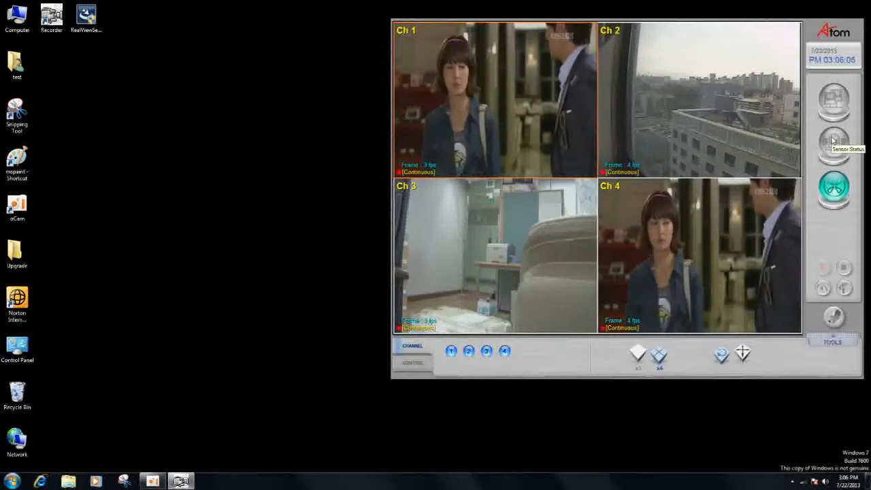
# - View the event log of the oldest listed date in the log viewer and close the viewer
pyautogui.click(832, 141)
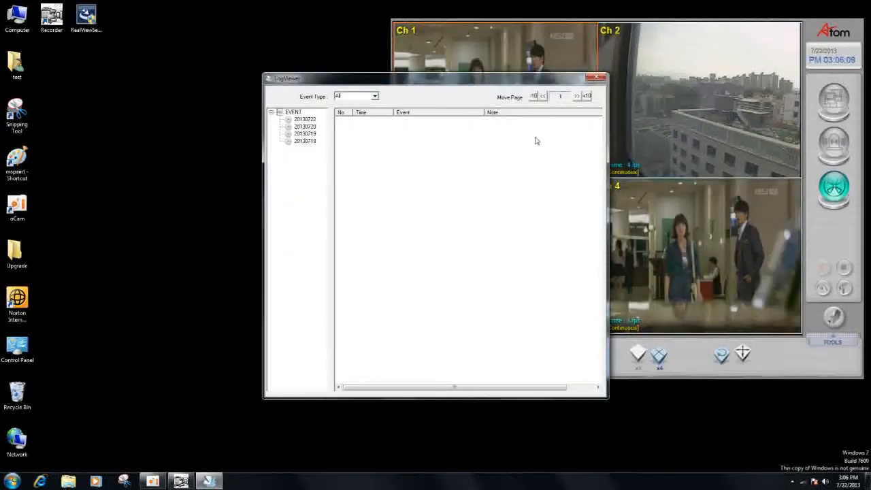
pyautogui.click(305, 140)
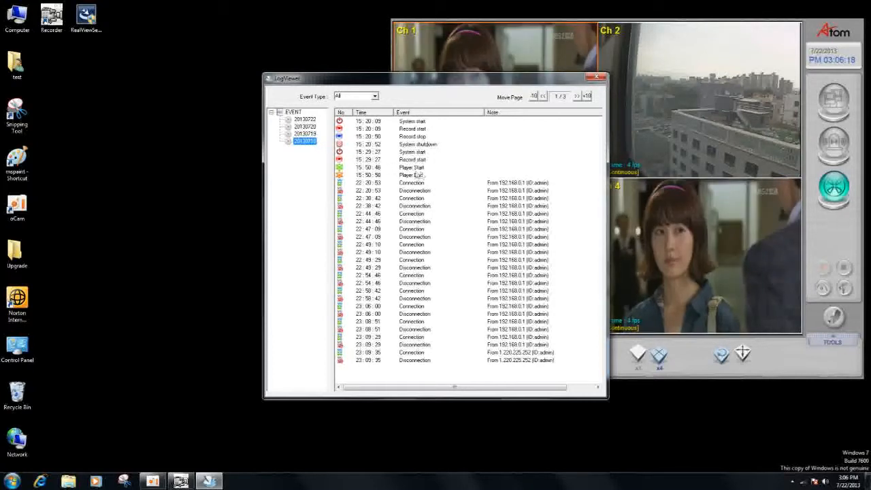
pyautogui.click(597, 77)
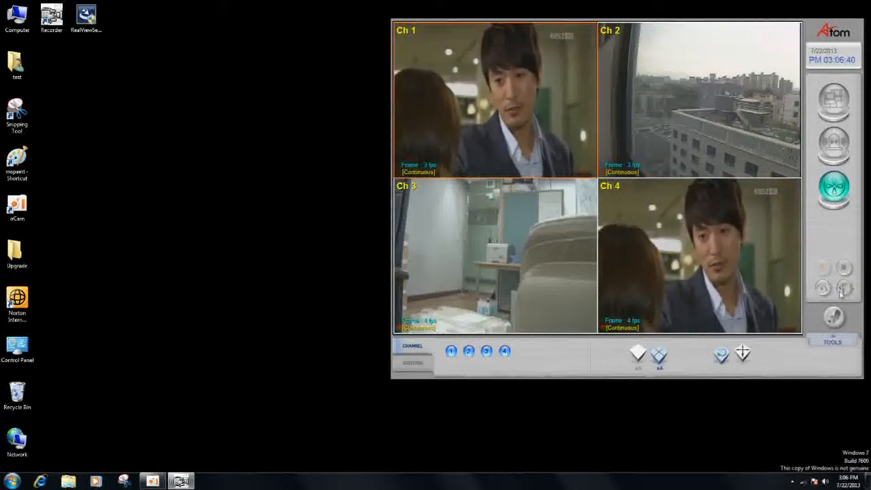
pyautogui.click(823, 287)
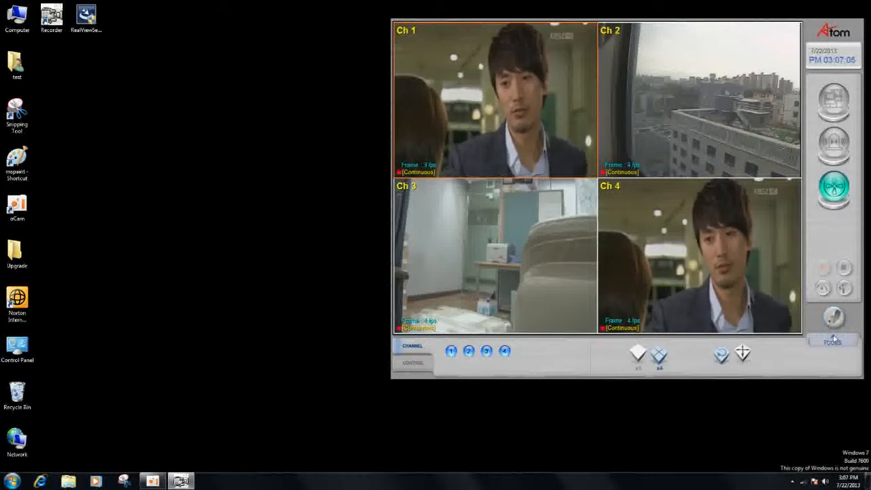
pyautogui.click(833, 339)
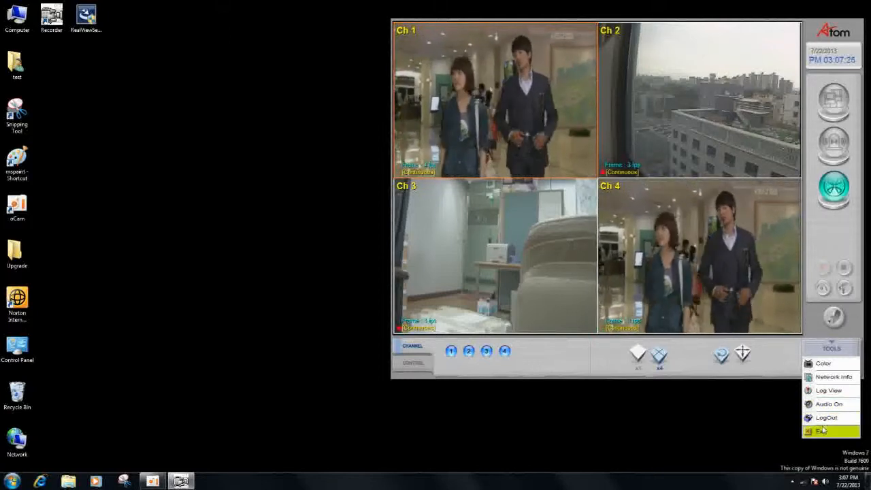
pyautogui.click(790, 418)
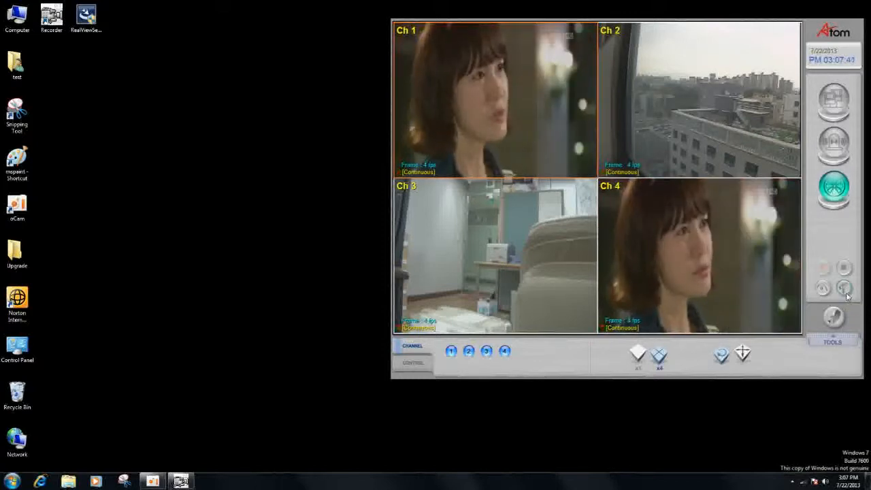
# - Open the recorder's setup options, move the window off the live view, and show the HDD/Data settings
pyautogui.click(844, 288)
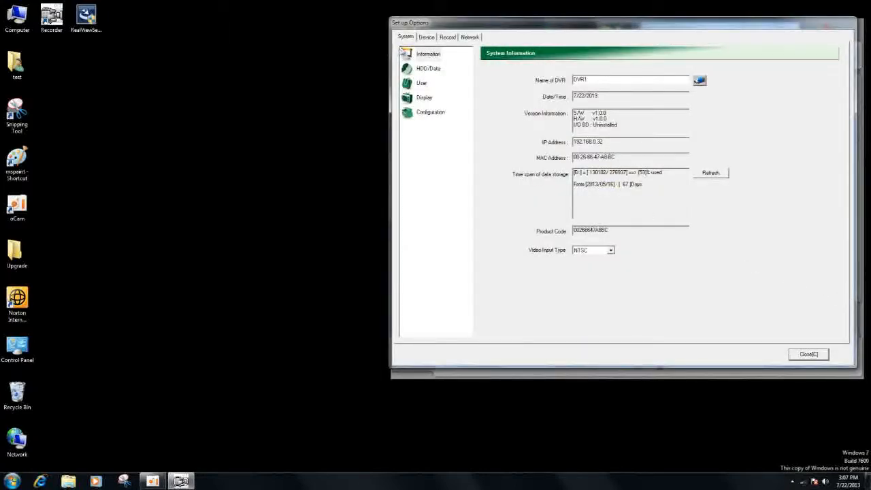
pyautogui.moveTo(520, 28); pyautogui.dragTo(296, 22)
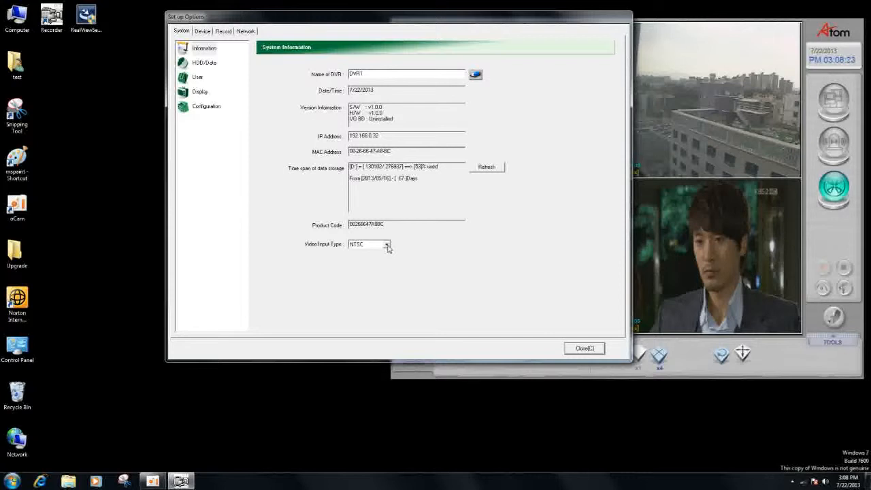
pyautogui.click(206, 66)
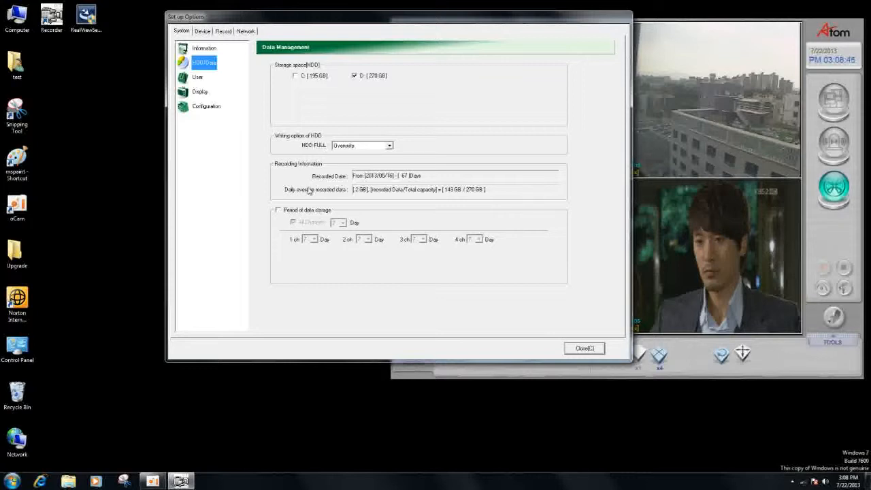
# - Try enabling the period of data storage, look through the day choices for all channels, and disable it again
pyautogui.click(279, 210)
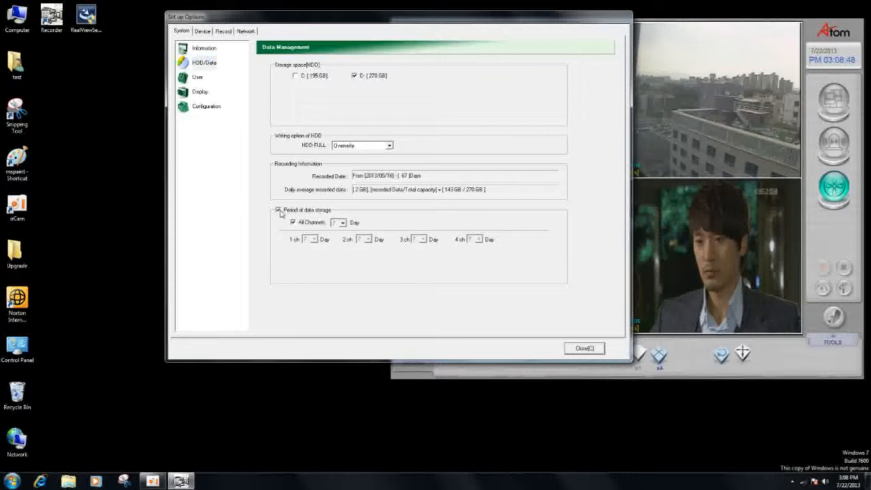
pyautogui.click(341, 223)
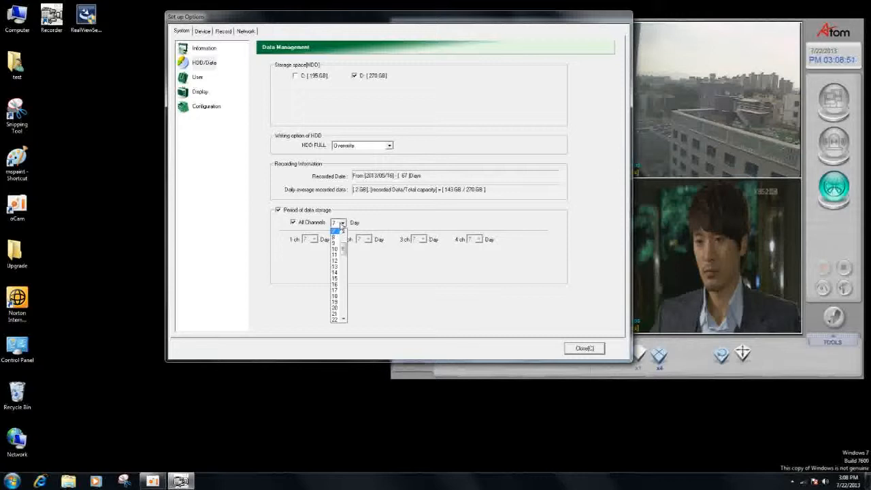
pyautogui.click(279, 214)
pyautogui.click(279, 212)
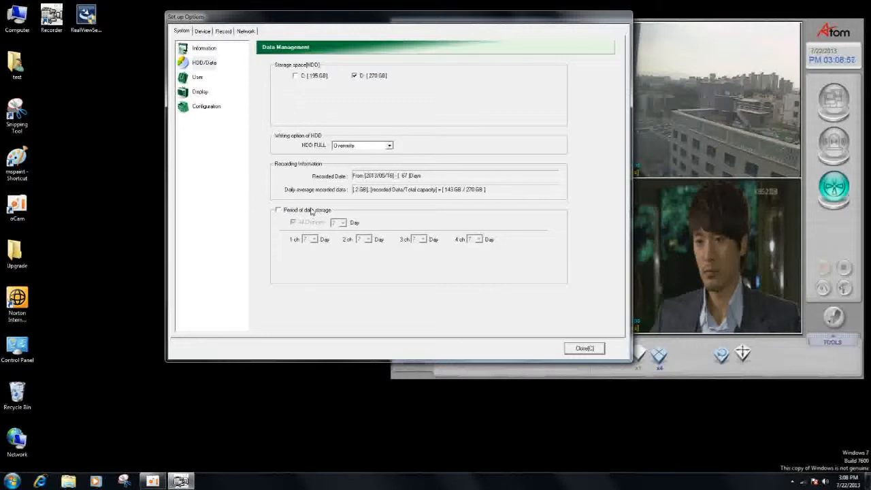
# - Review the system's user management, display management and configuration settings
pyautogui.click(199, 77)
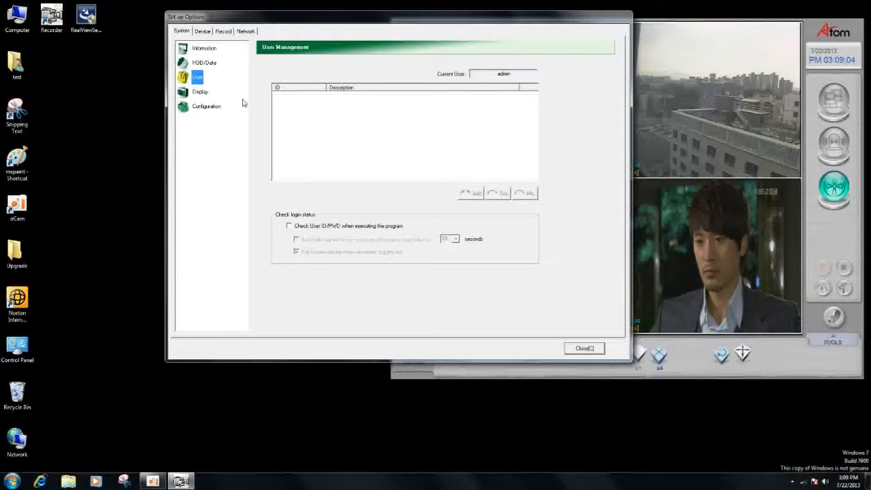
pyautogui.click(204, 93)
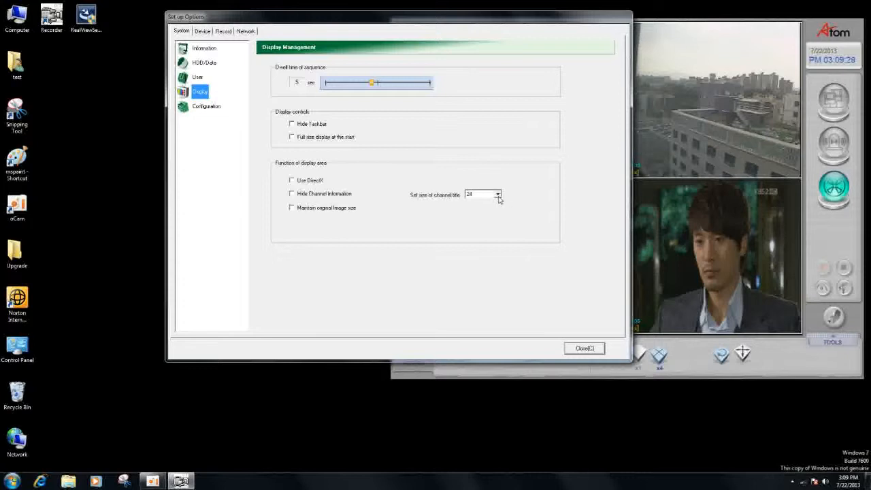
pyautogui.click(218, 109)
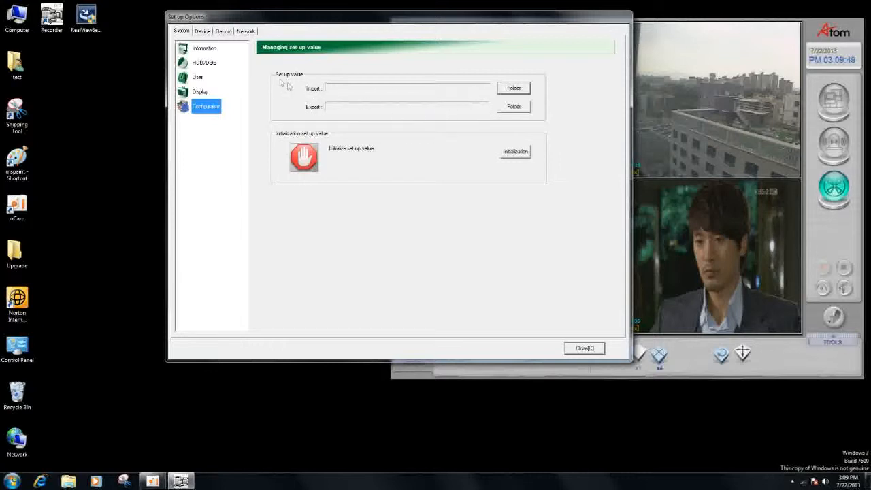
# - Draw a trial privacy mask over the middle of the channel 1 camera image and delete all masked areas
pyautogui.click(202, 31)
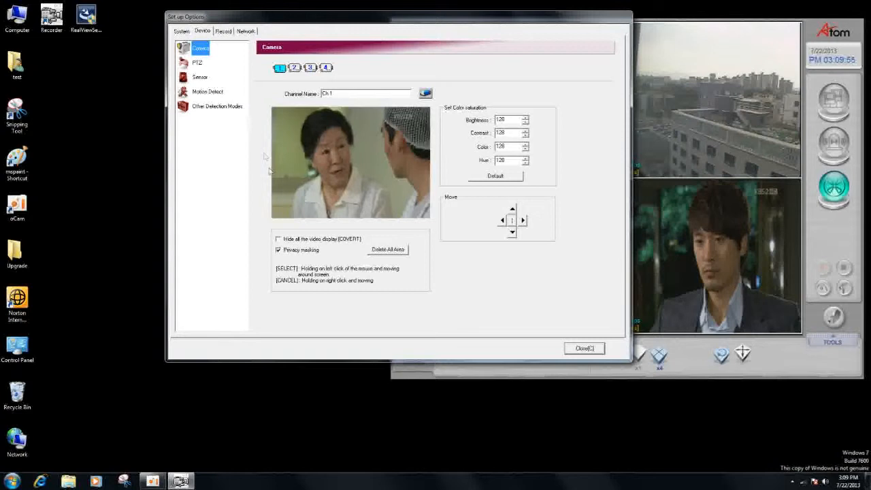
pyautogui.click(279, 251)
pyautogui.click(279, 251)
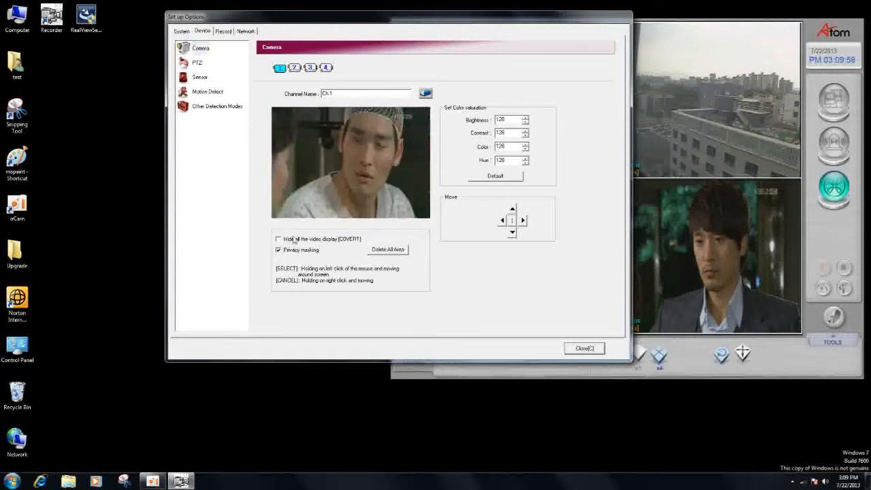
pyautogui.moveTo(312, 147)
pyautogui.mouseDown()
pyautogui.moveTo(372, 178)
pyautogui.moveTo(314, 163)
pyautogui.moveTo(329, 177)
pyautogui.moveTo(369, 180)
pyautogui.moveTo(327, 176)
pyautogui.mouseUp()
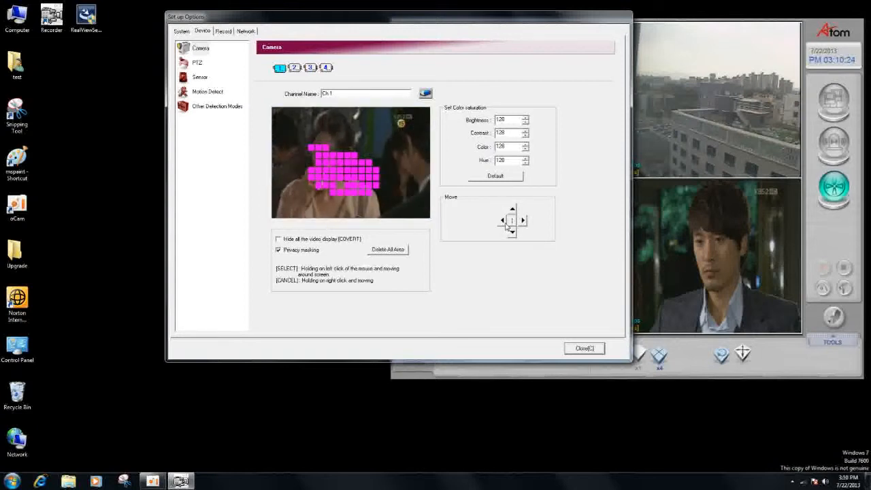
pyautogui.click(389, 250)
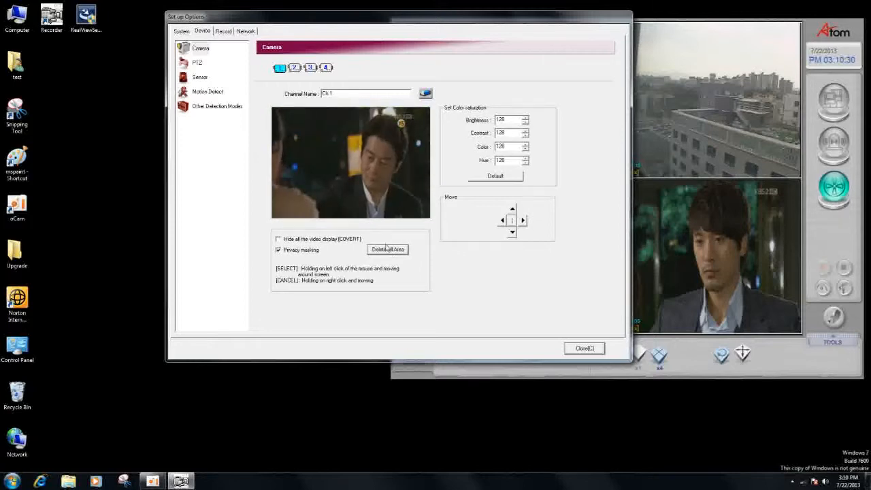
# - Review the PTZ, sensor and motion detection settings, including the sensitivity choices for camera 1
pyautogui.click(198, 64)
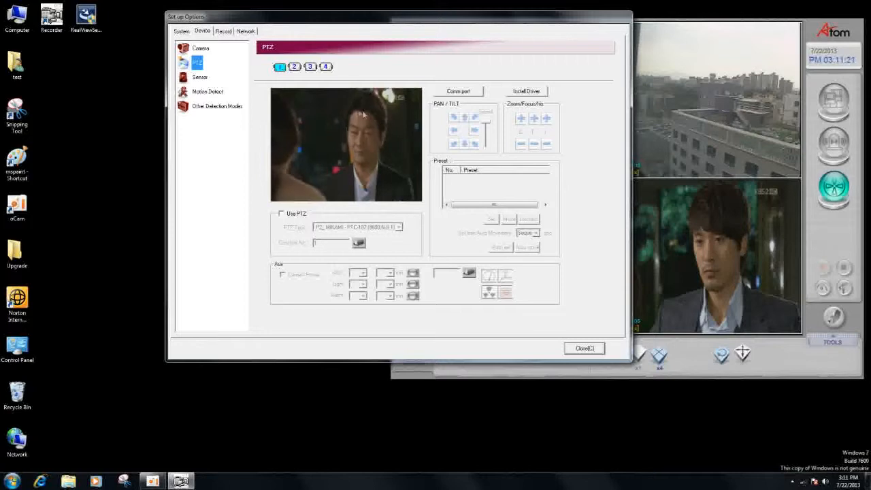
pyautogui.click(200, 79)
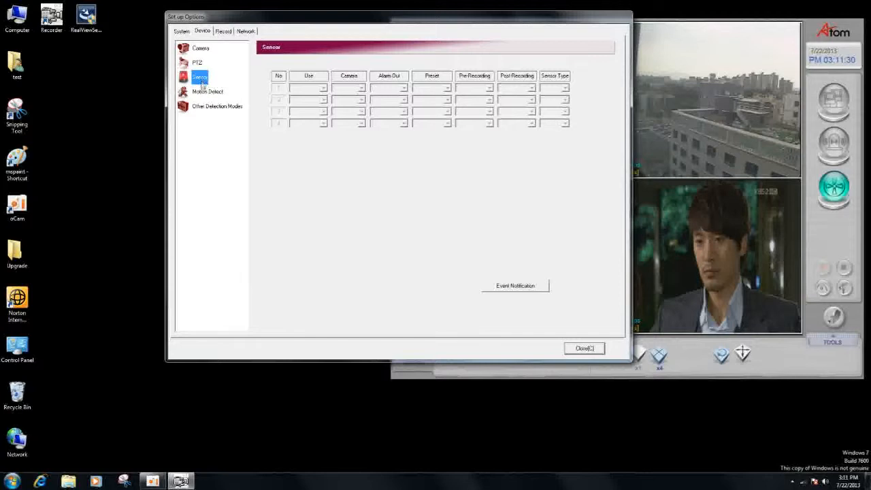
pyautogui.click(202, 93)
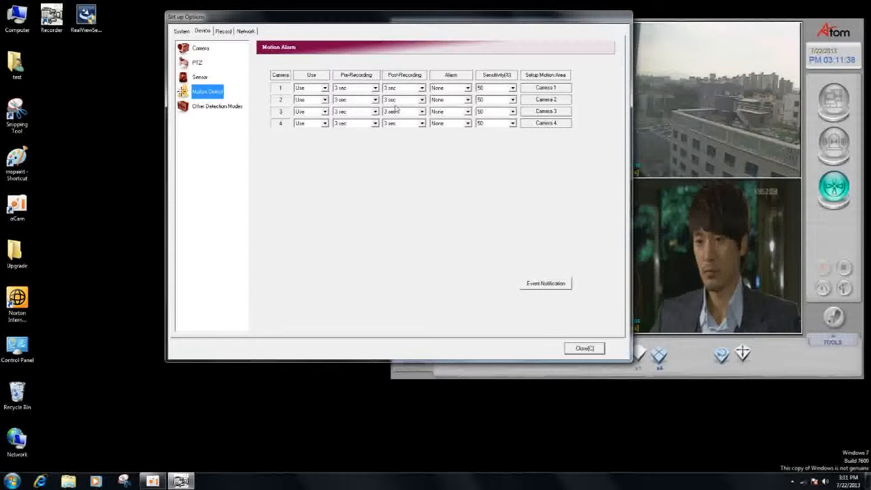
pyautogui.click(513, 89)
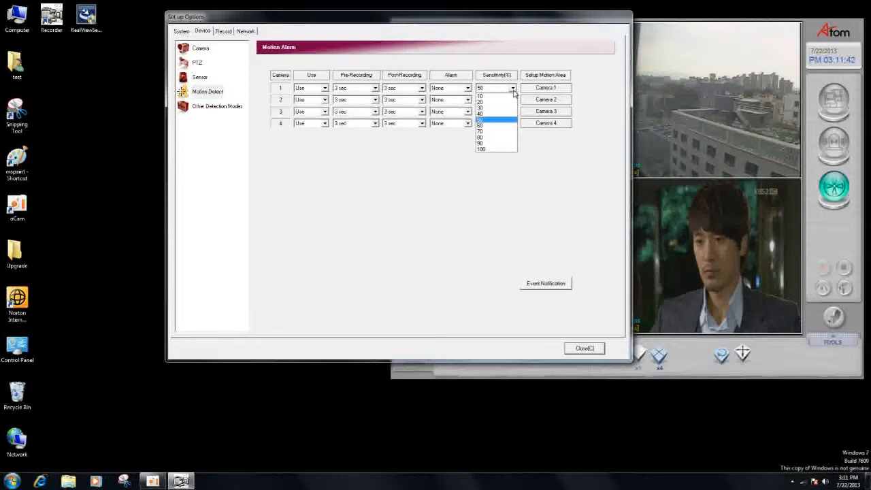
pyautogui.click(507, 94)
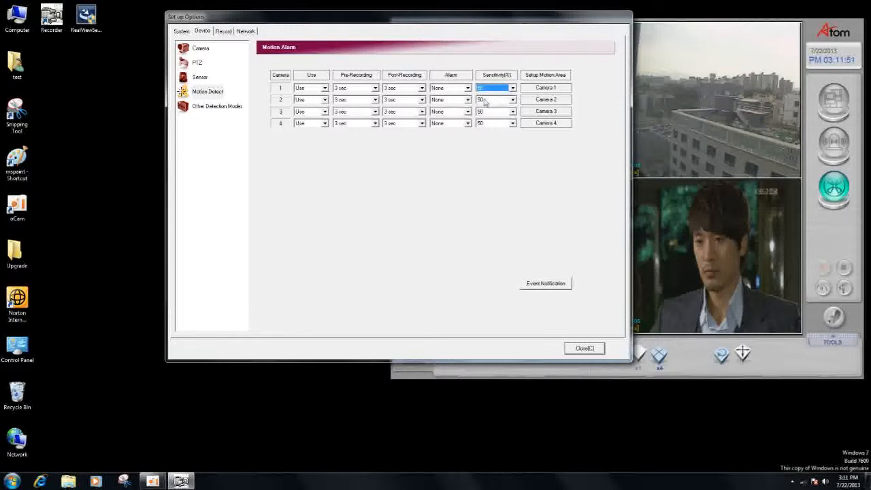
# - Review the other detection modes and channel 1's recording options for use, frame rate, quality and input device, keeping the existing choices
pyautogui.click(238, 111)
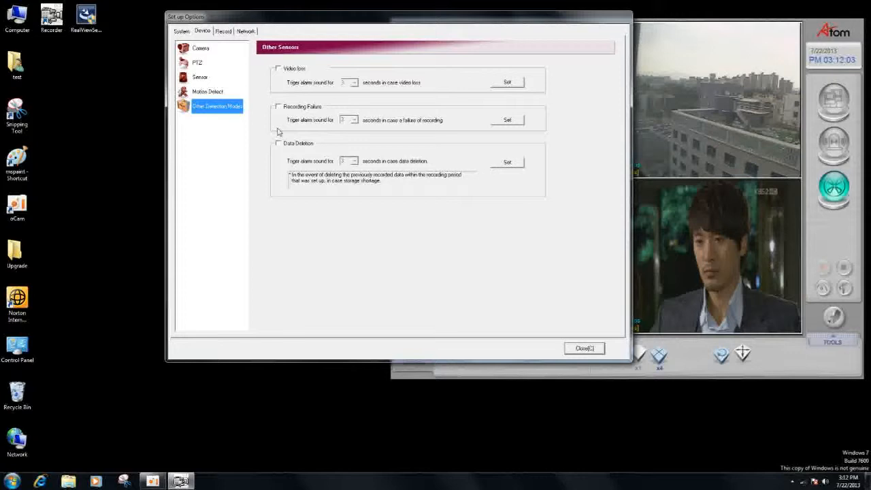
pyautogui.click(229, 34)
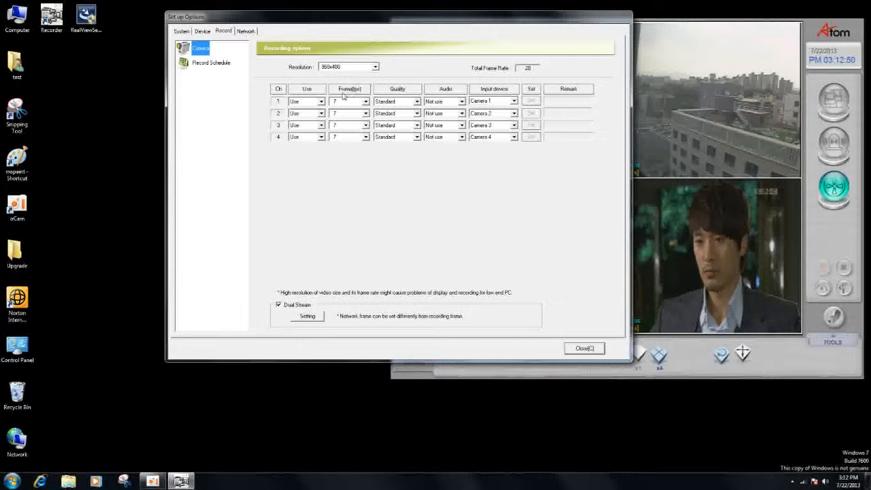
pyautogui.click(321, 101)
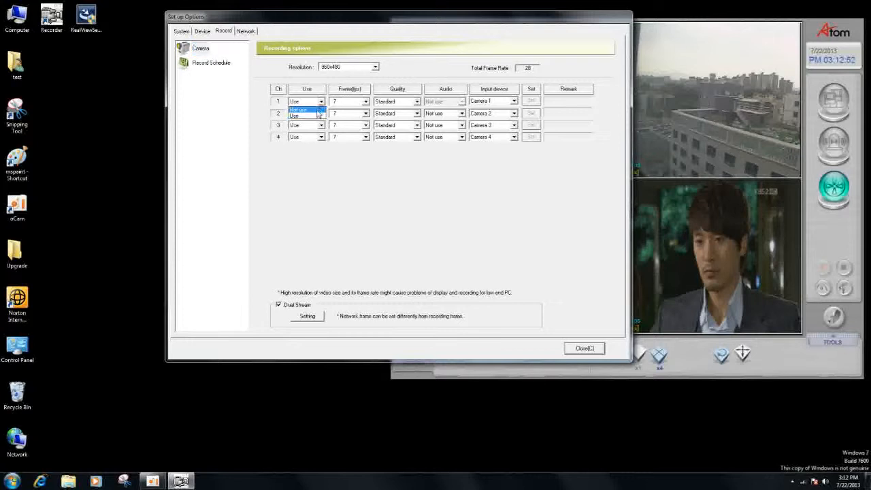
pyautogui.click(317, 116)
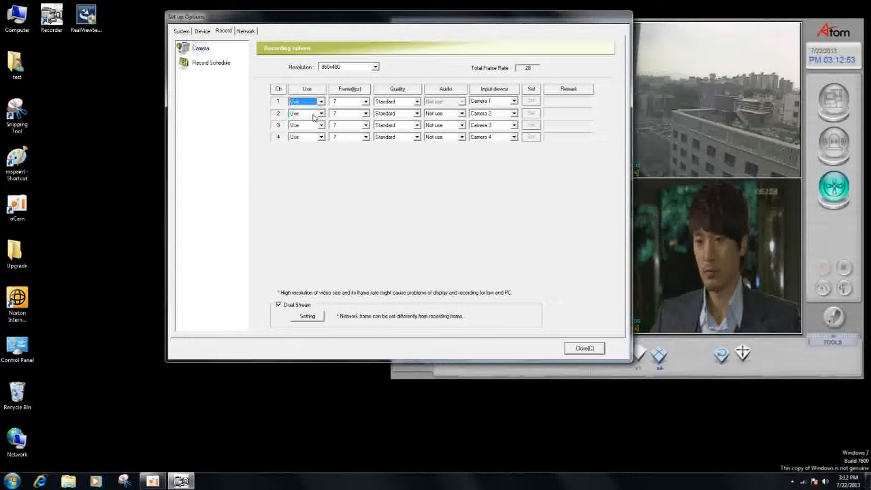
pyautogui.click(365, 102)
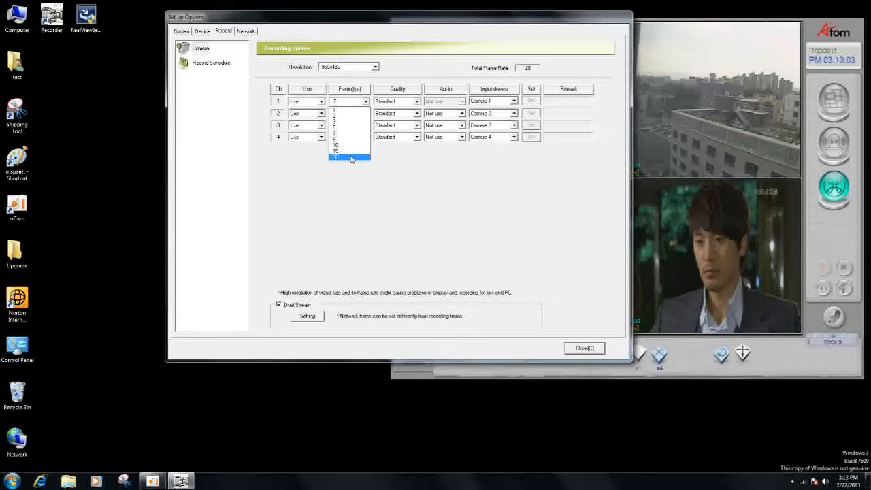
pyautogui.click(389, 154)
pyautogui.click(417, 102)
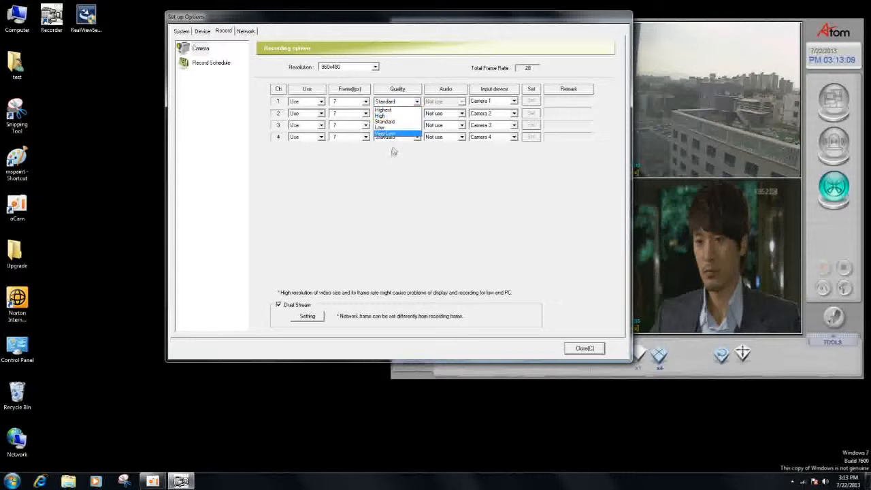
pyautogui.click(394, 122)
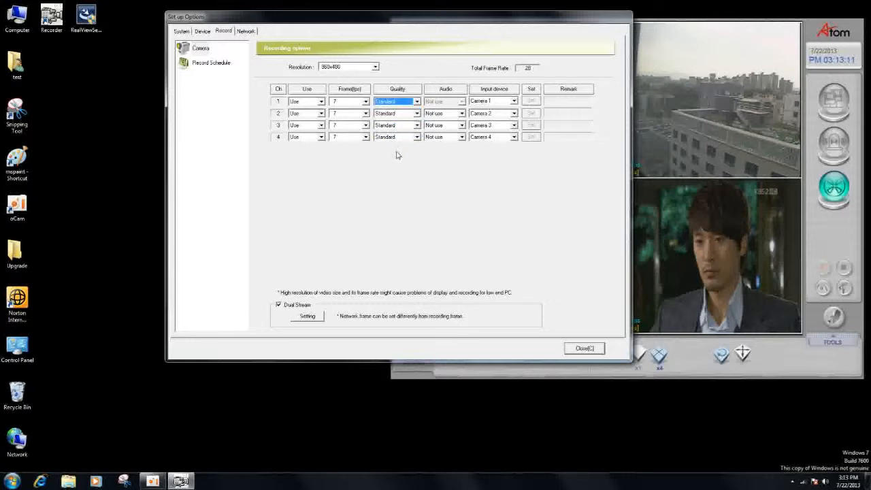
pyautogui.click(513, 101)
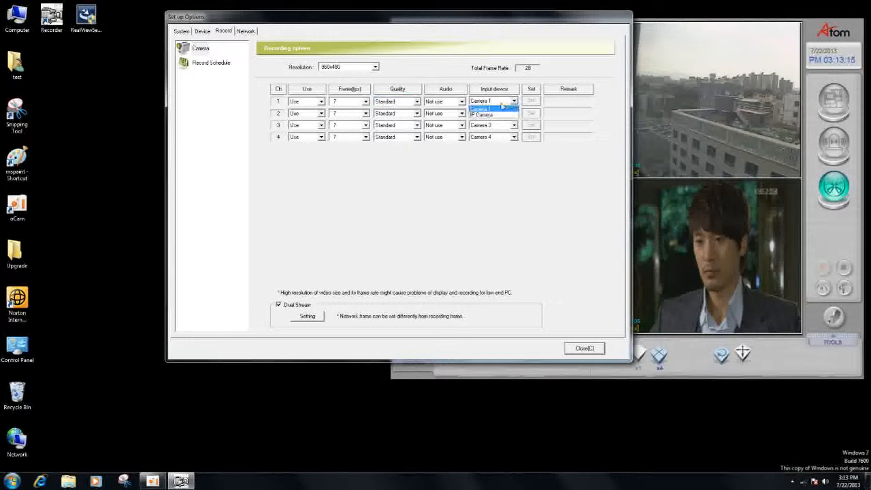
pyautogui.click(502, 108)
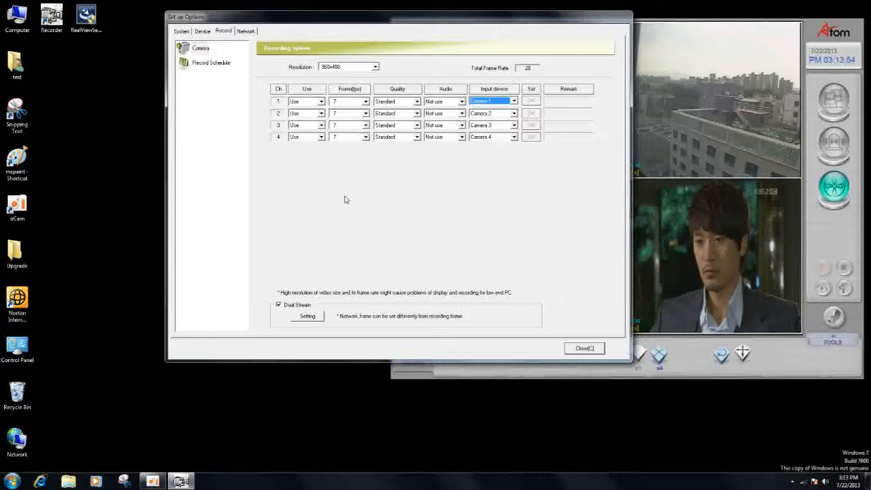
# - Review the dual stream frame rate and image quality choices and leave the dialog without applying anything
pyautogui.click(308, 317)
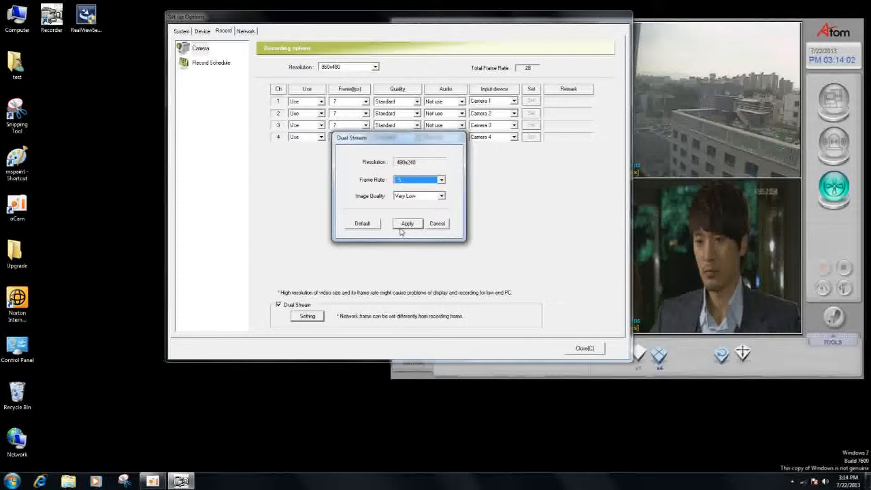
pyautogui.click(442, 181)
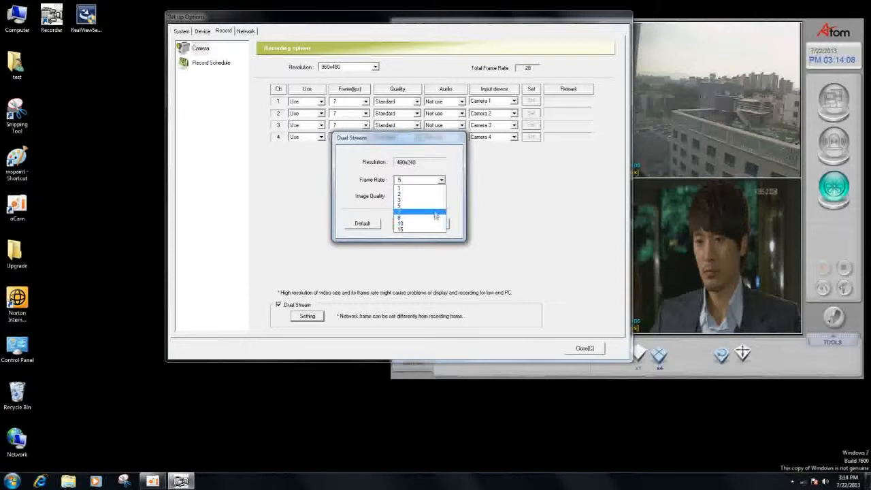
pyautogui.click(433, 207)
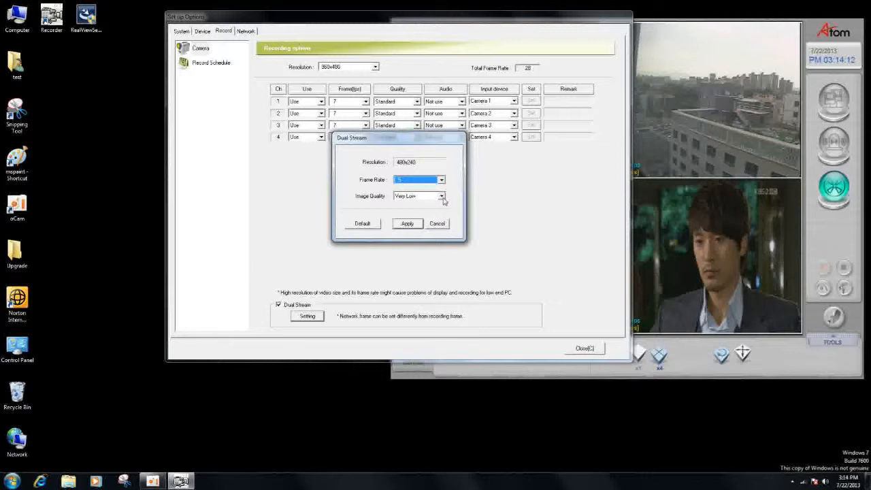
pyautogui.click(442, 197)
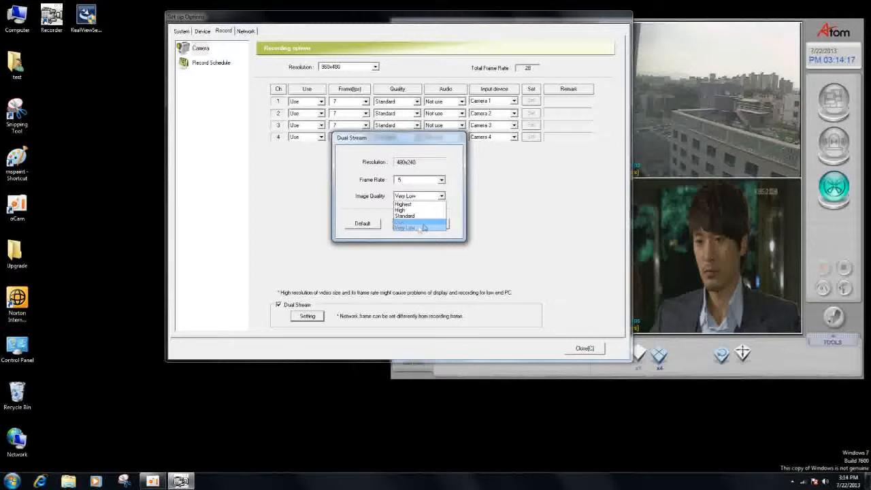
pyautogui.click(457, 211)
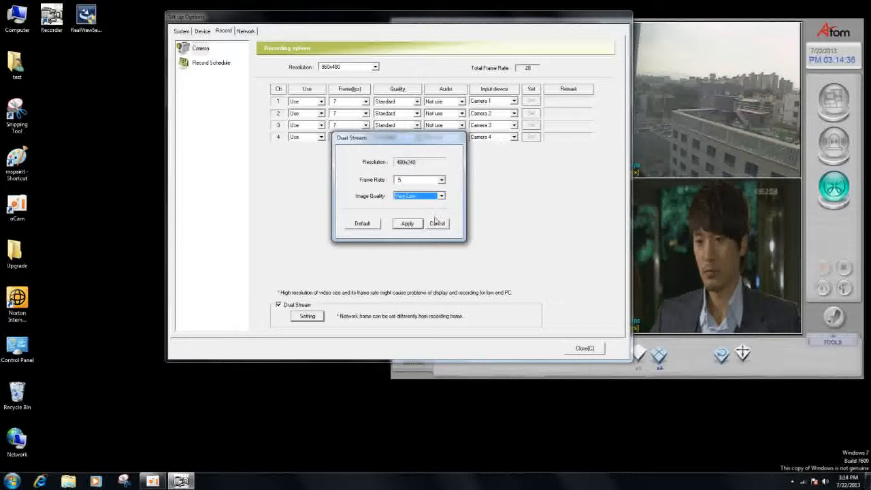
pyautogui.click(436, 223)
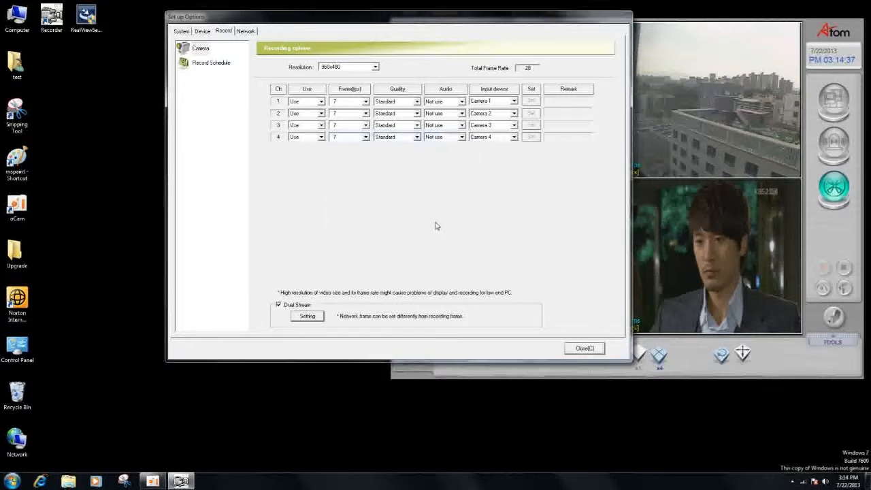
# - In channel 1's recording schedule, set Wednesday's hours 13 to 15 to continuous recording
pyautogui.click(214, 64)
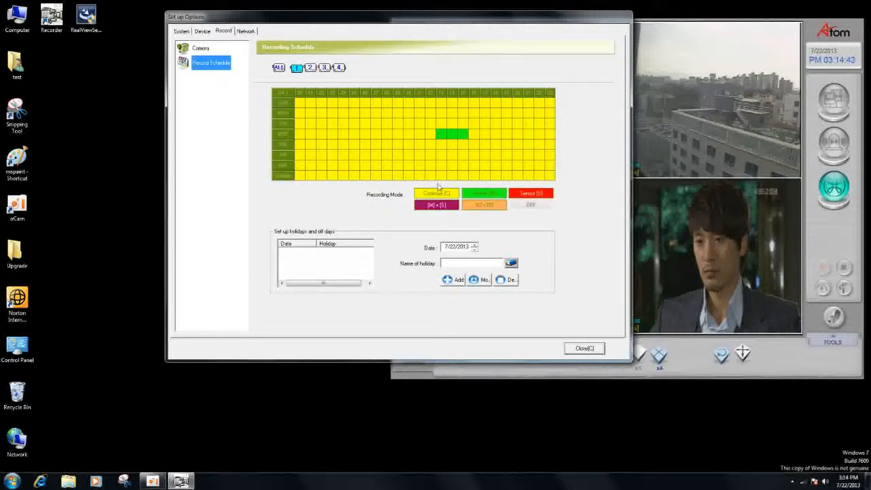
pyautogui.click(448, 194)
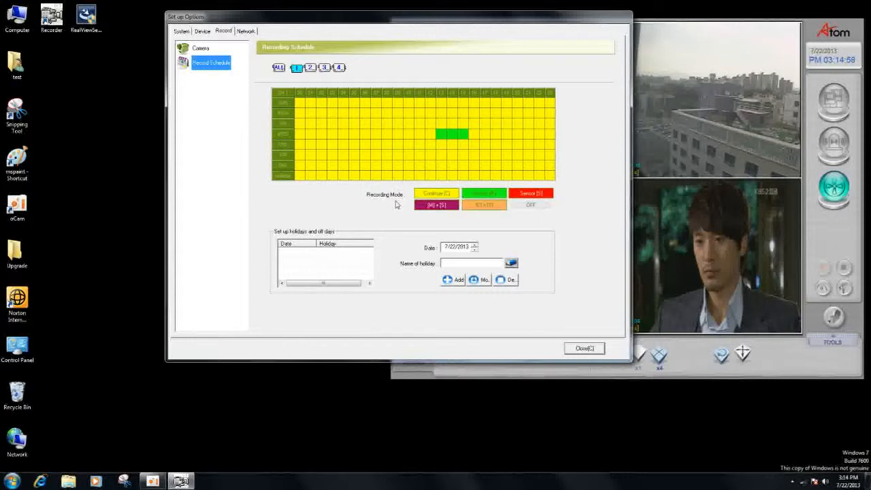
pyautogui.click(452, 144)
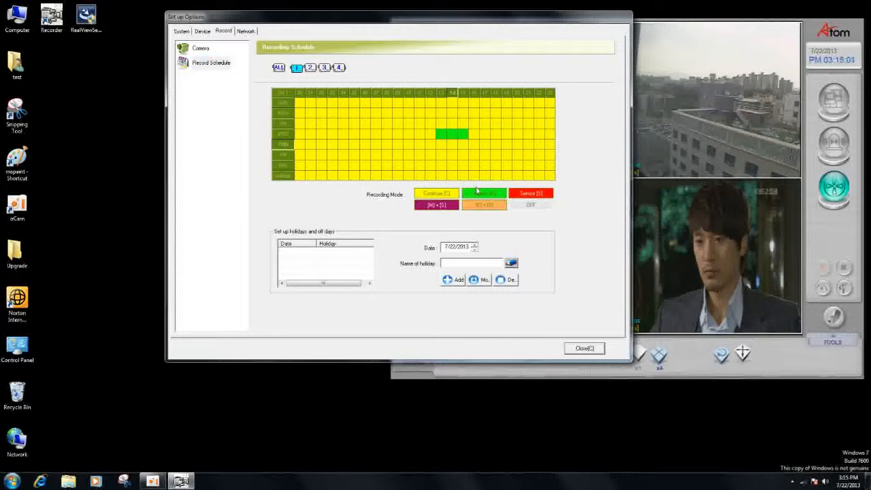
pyautogui.click(466, 133)
pyautogui.click(451, 135)
pyautogui.click(443, 136)
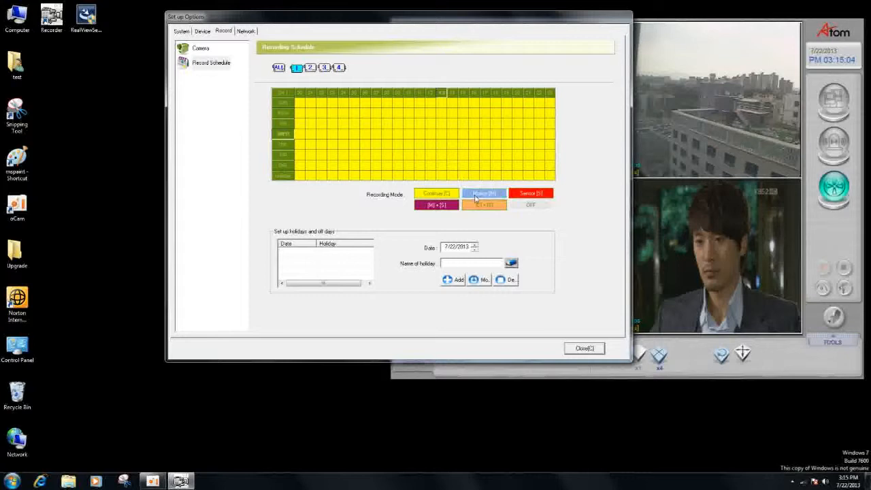
# - Try motion recording for Thursday's hours 13 to 15 in channel 1's schedule and return those hours to continuous recording
pyautogui.click(476, 195)
pyautogui.click(440, 144)
pyautogui.click(456, 145)
pyautogui.click(465, 145)
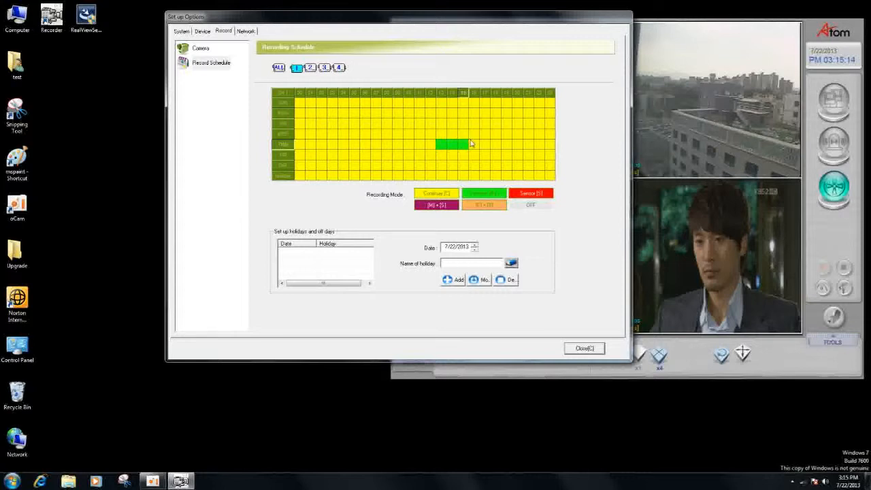
pyautogui.press('c')
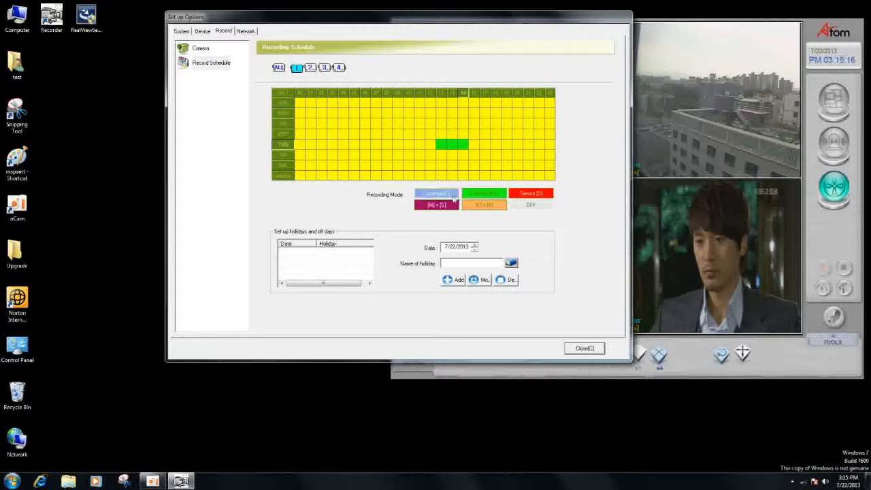
pyautogui.moveTo(443, 151); pyautogui.dragTo(466, 156)
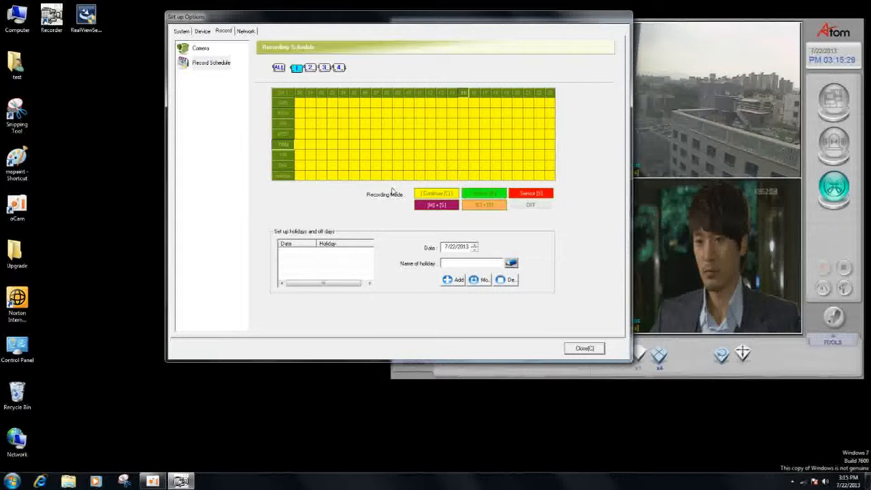
# - Review the network information and DDNS settings, and try a DDNS update period of 24 hours
pyautogui.click(249, 32)
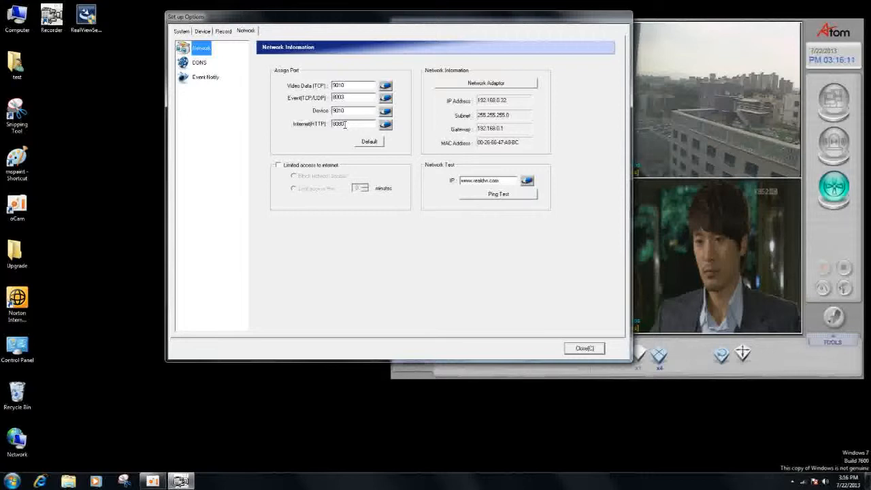
pyautogui.click(204, 66)
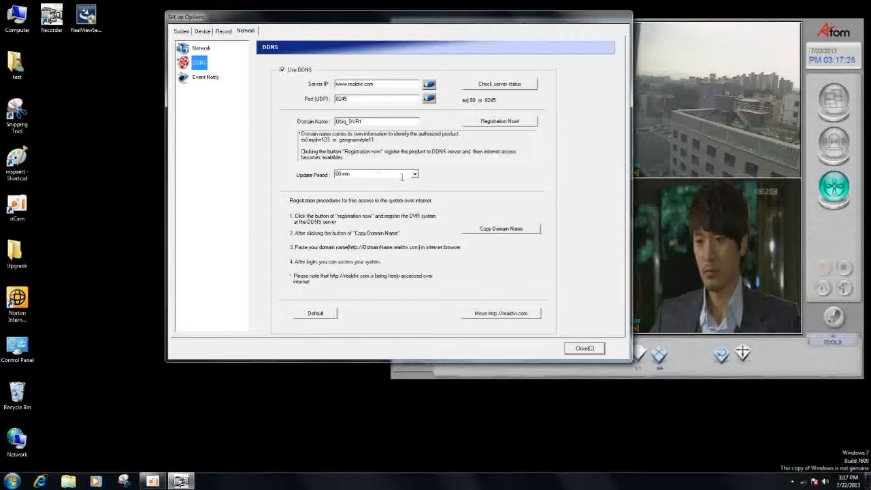
pyautogui.click(414, 176)
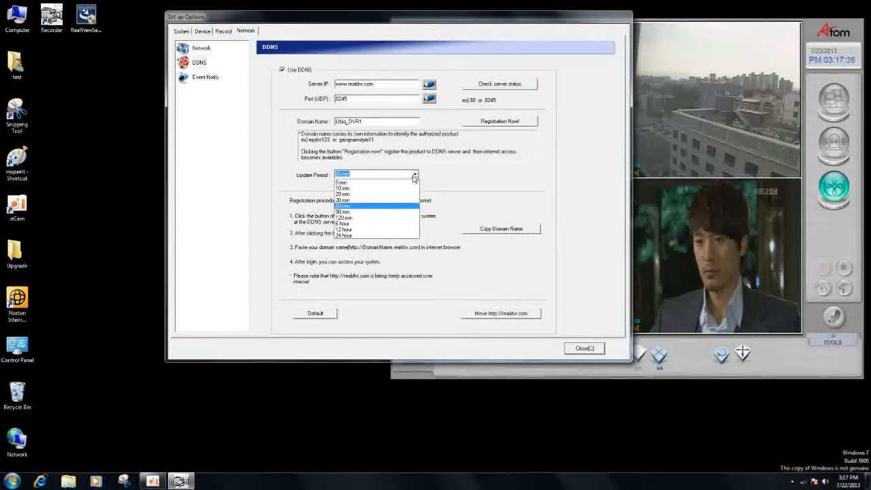
pyautogui.click(371, 235)
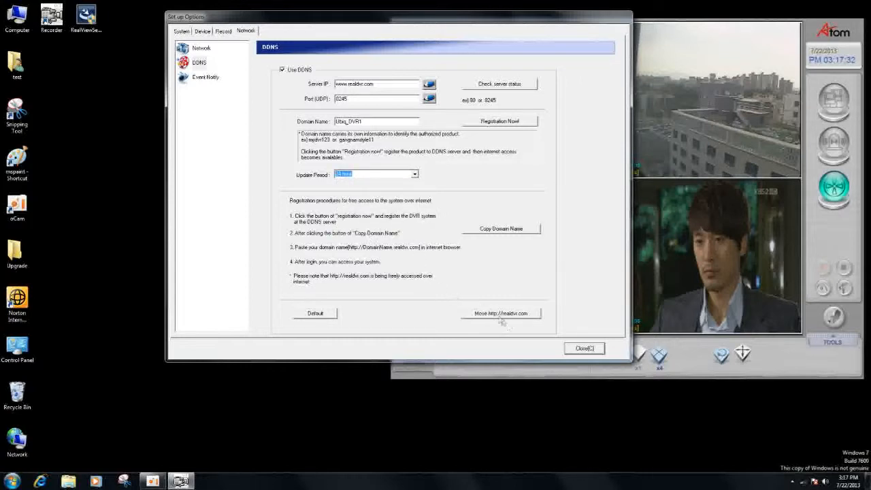
# - Restore the default DDNS settings and close the setup options so the new values are applied
pyautogui.click(332, 314)
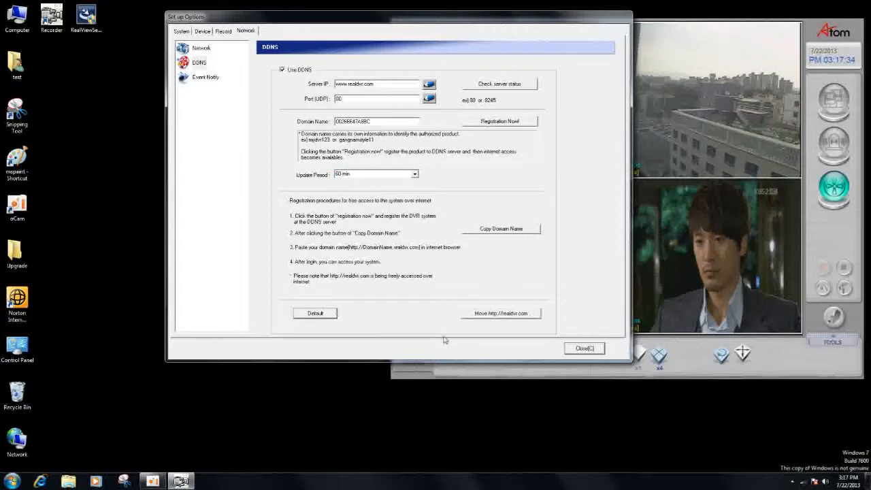
pyautogui.click(580, 349)
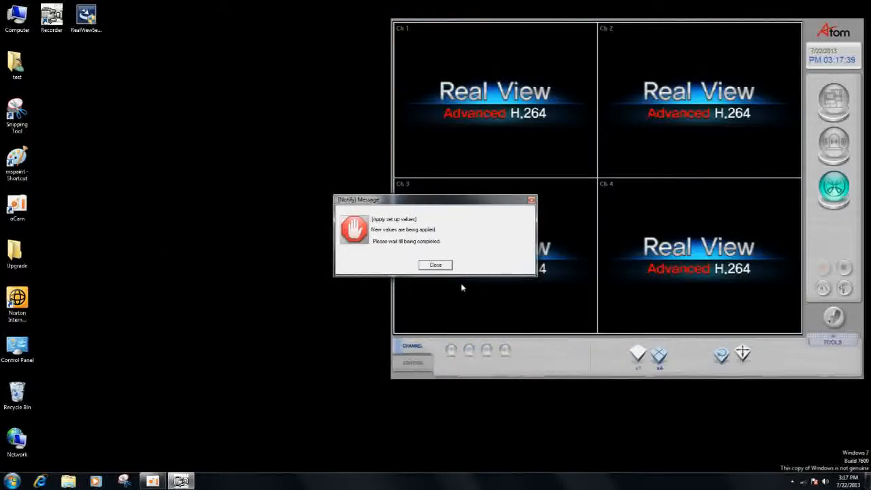
pyautogui.click(441, 264)
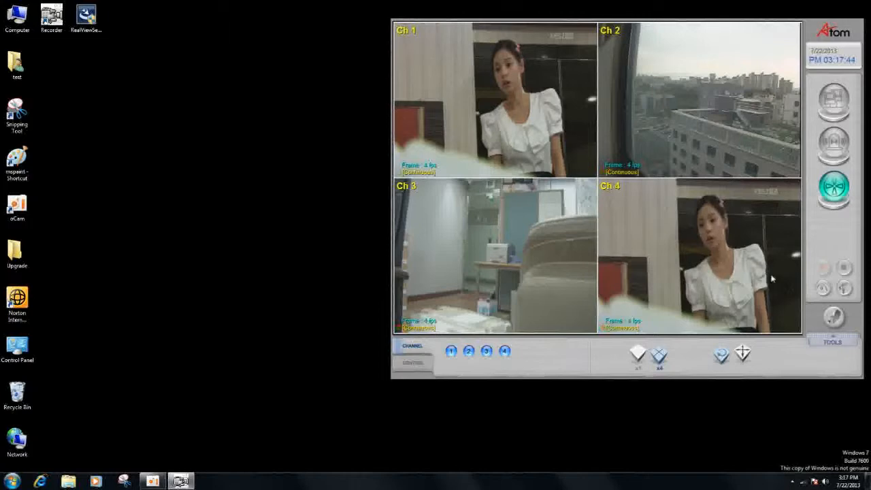
# - Open the recorded video search and play back channel 1 from about 15:09 on 7/22/2013
pyautogui.click(821, 288)
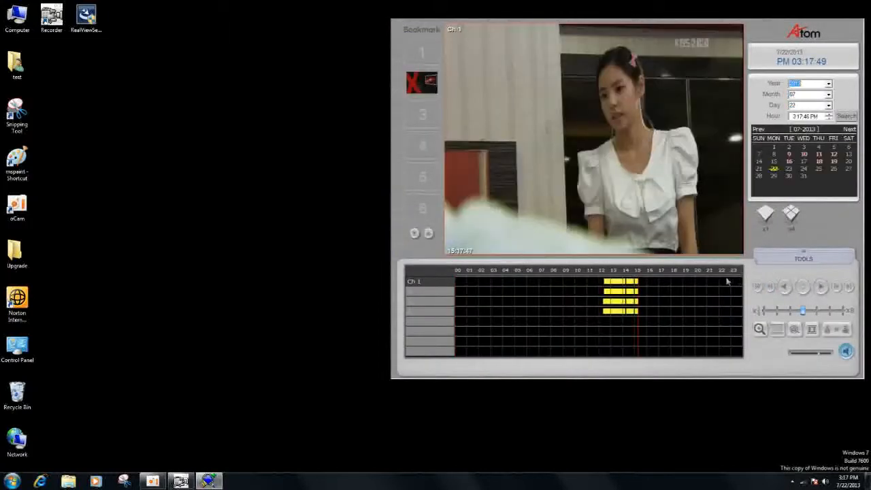
pyautogui.click(641, 274)
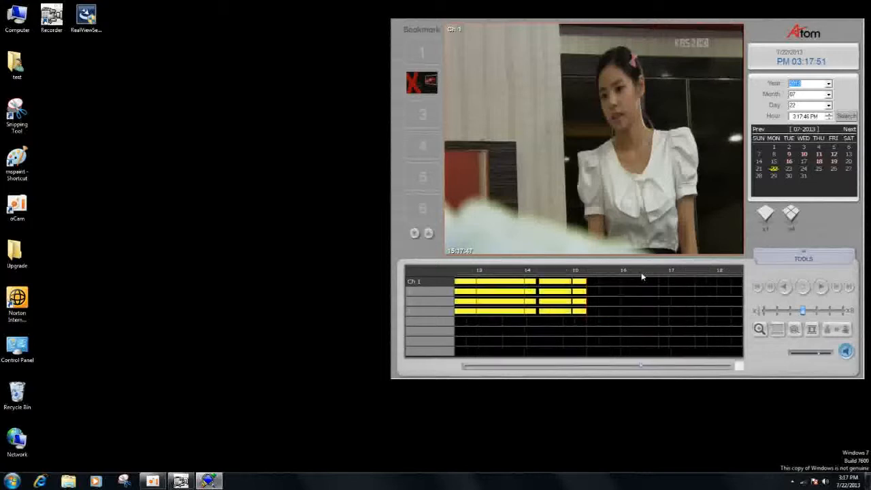
pyautogui.click(578, 281)
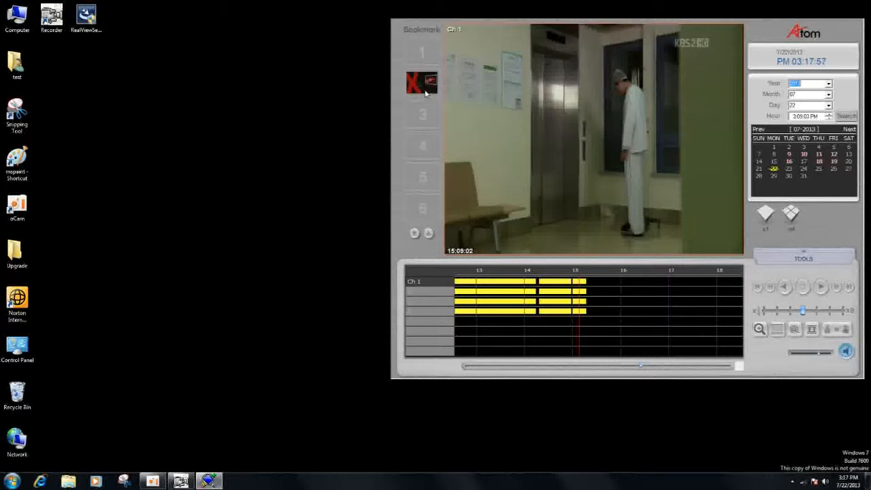
pyautogui.moveTo(425, 93)
pyautogui.click(821, 287)
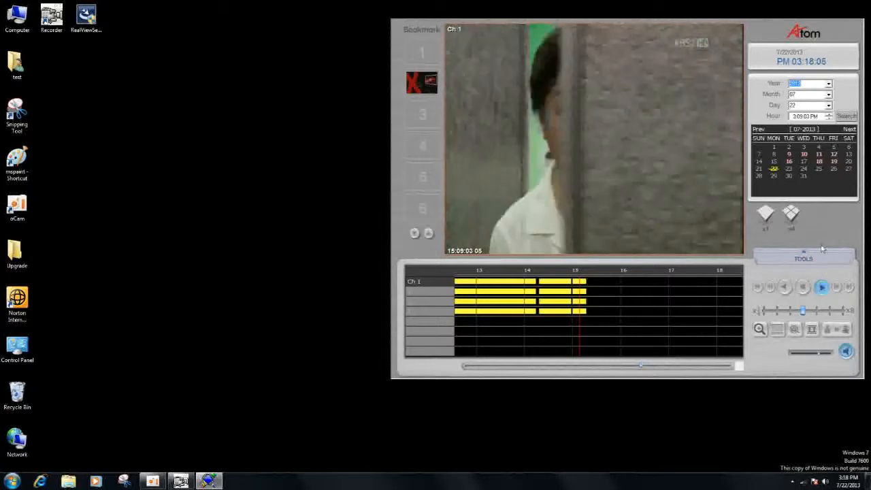
# - Switch the playback to the four-channel view and back to a single-channel view showing channel 4
pyautogui.click(793, 215)
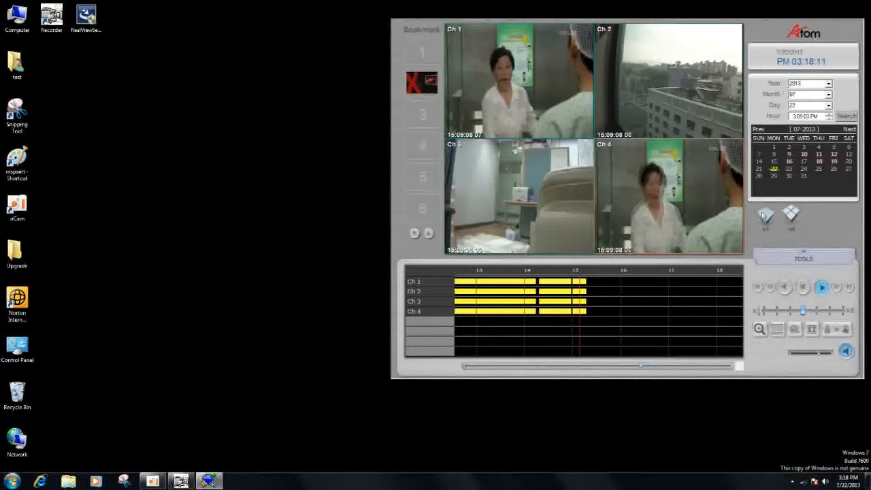
pyautogui.click(763, 215)
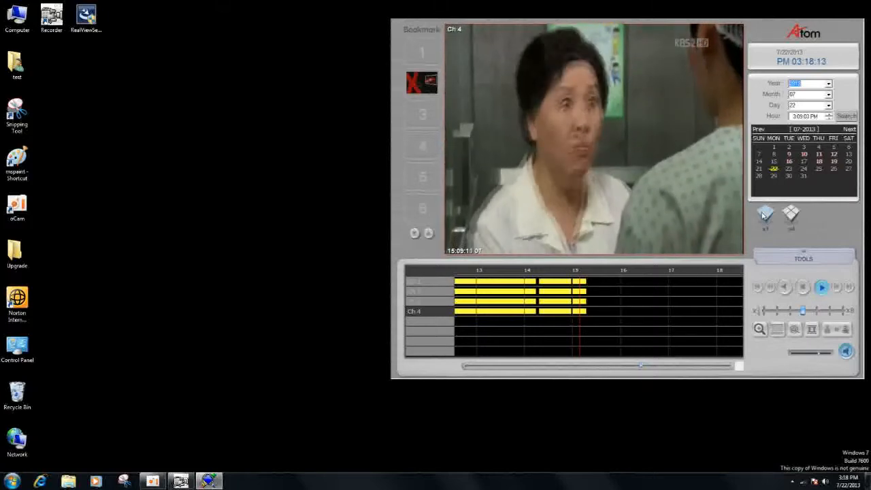
# - Return the playback to the four-channel view, enlarge channel 2, and restore the four-channel view
pyautogui.click(789, 215)
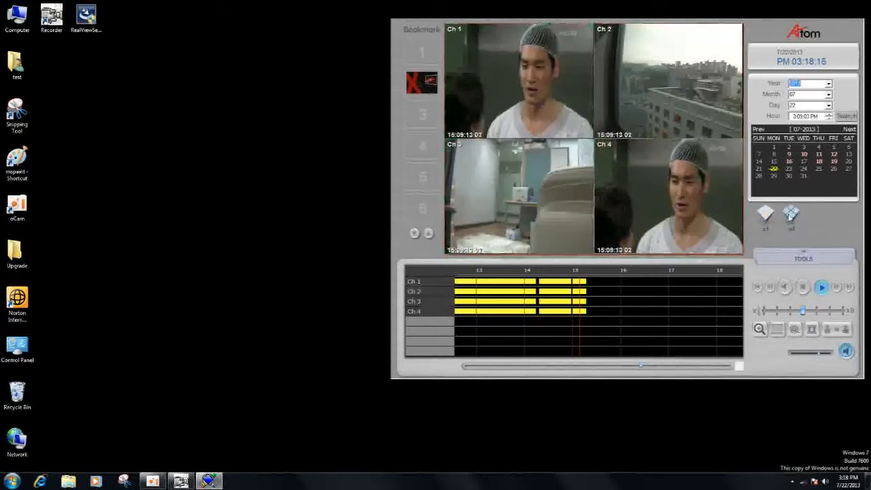
pyautogui.doubleClick(658, 129)
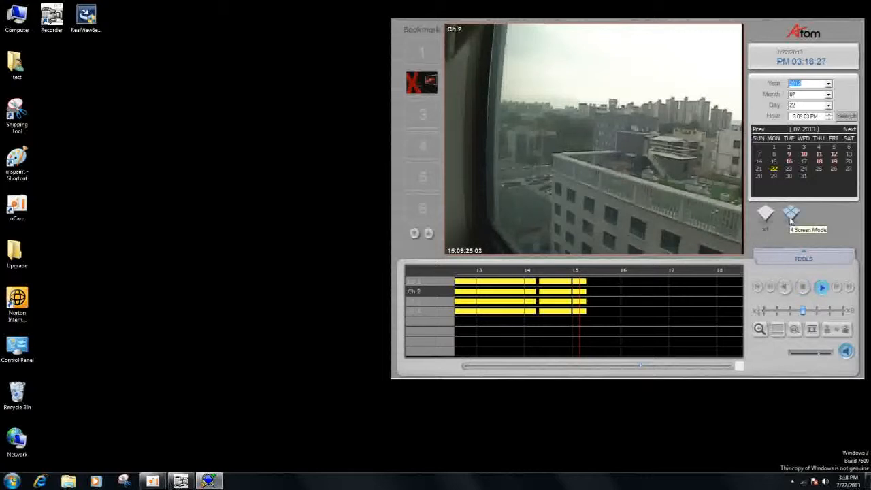
pyautogui.click(790, 215)
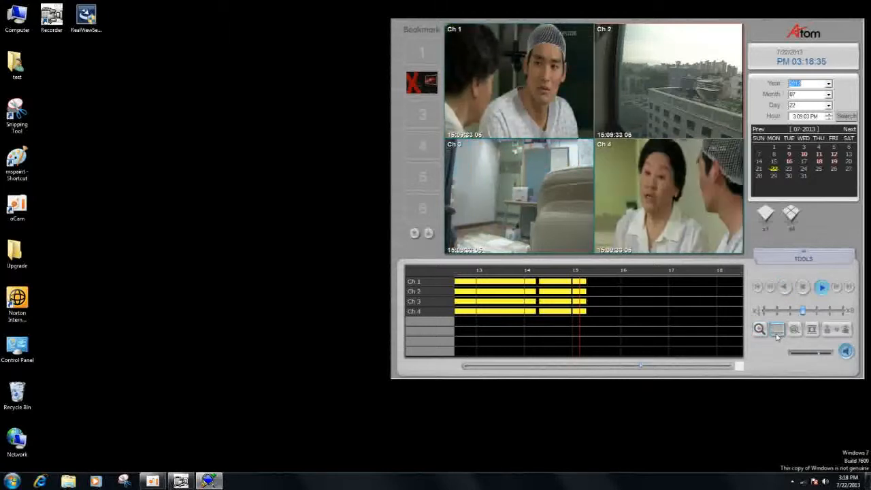
# - Review the image filter, brightness and contrast options for the cameras, close them, and stop the playback
pyautogui.click(812, 329)
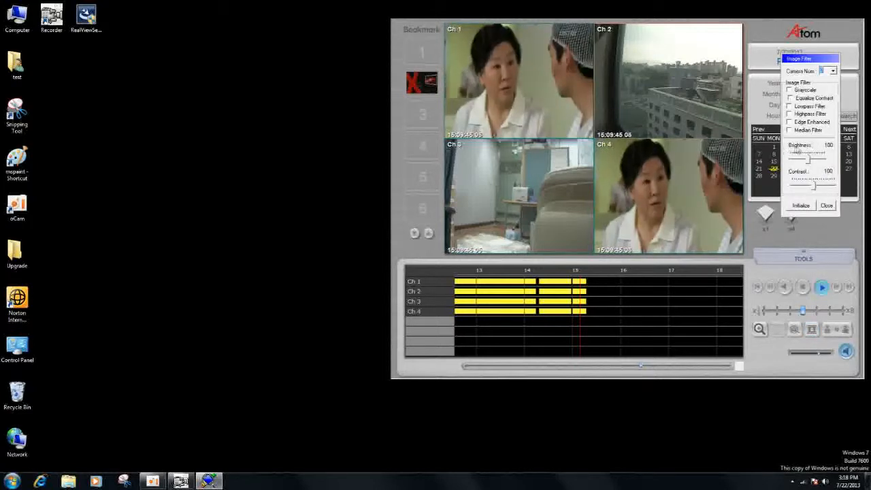
pyautogui.click(823, 206)
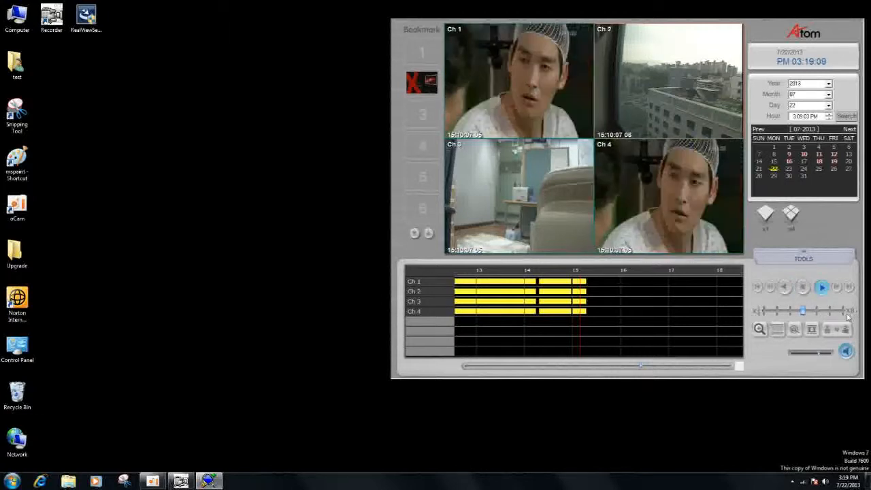
pyautogui.click(803, 256)
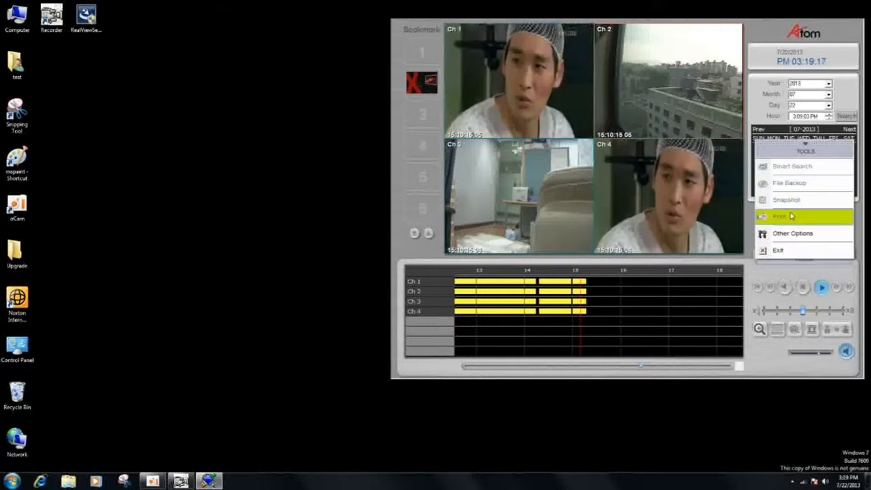
pyautogui.click(831, 233)
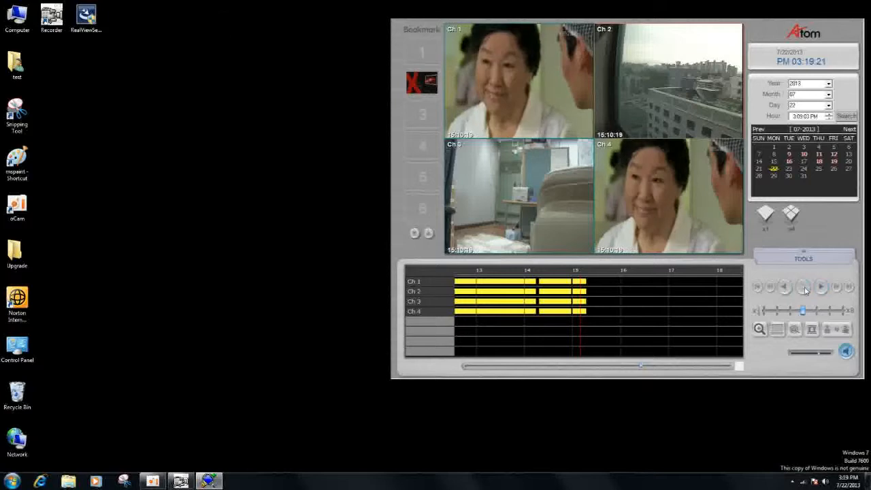
pyautogui.click(805, 255)
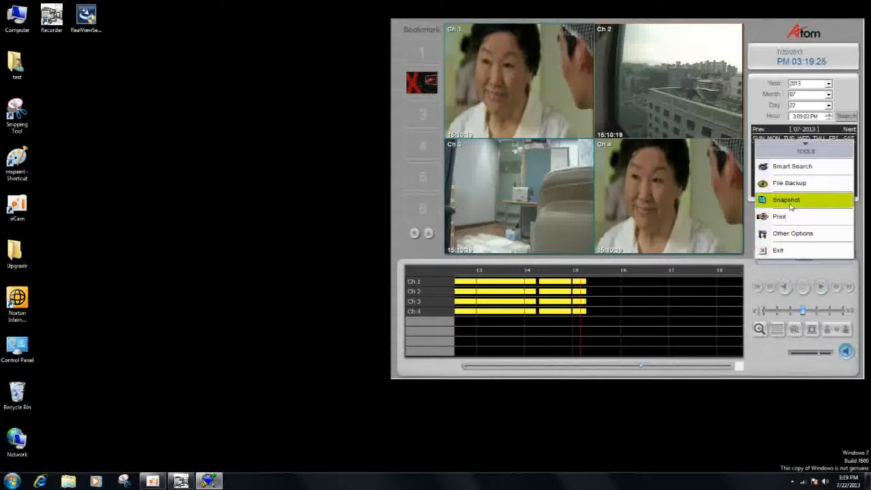
pyautogui.click(791, 166)
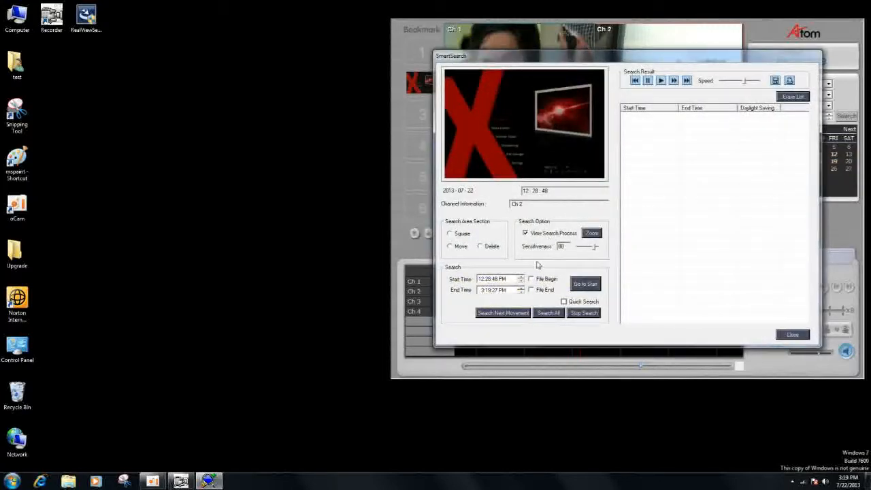
pyautogui.click(521, 279)
pyautogui.click(580, 289)
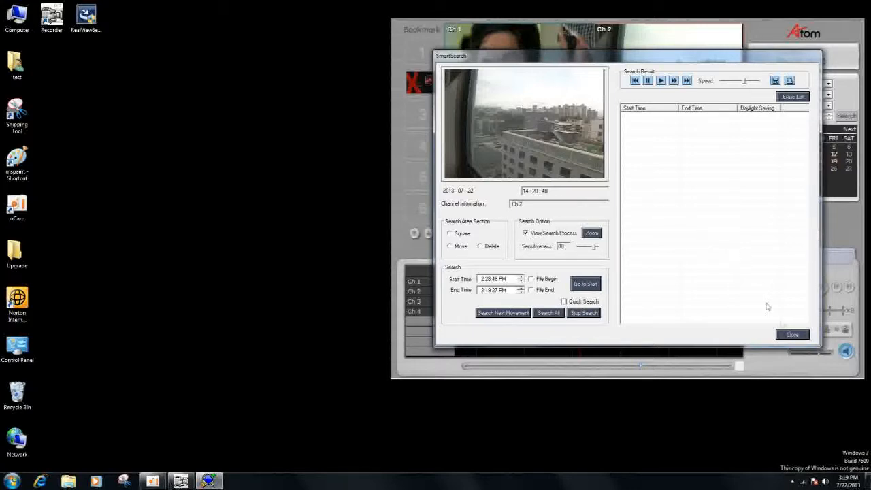
pyautogui.click(791, 333)
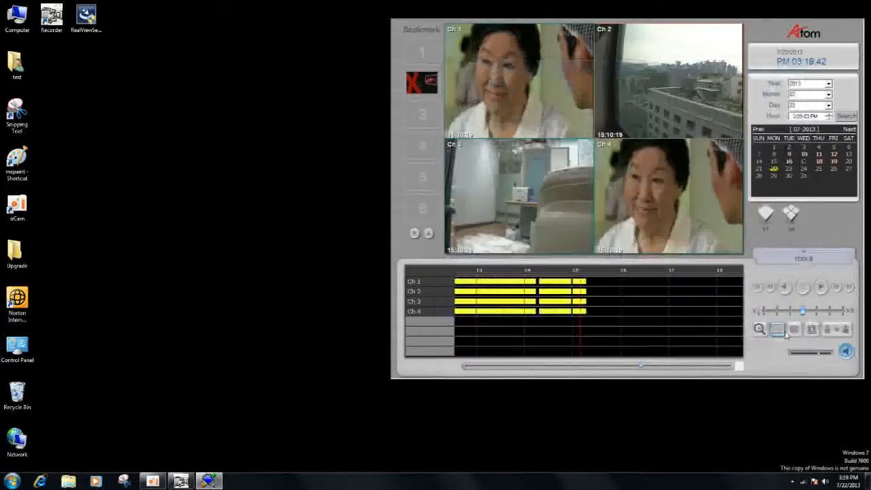
# - Enlarge channel 4, open Smart Search for it, and go to a start time of 2:24:36 PM
pyautogui.doubleClick(654, 245)
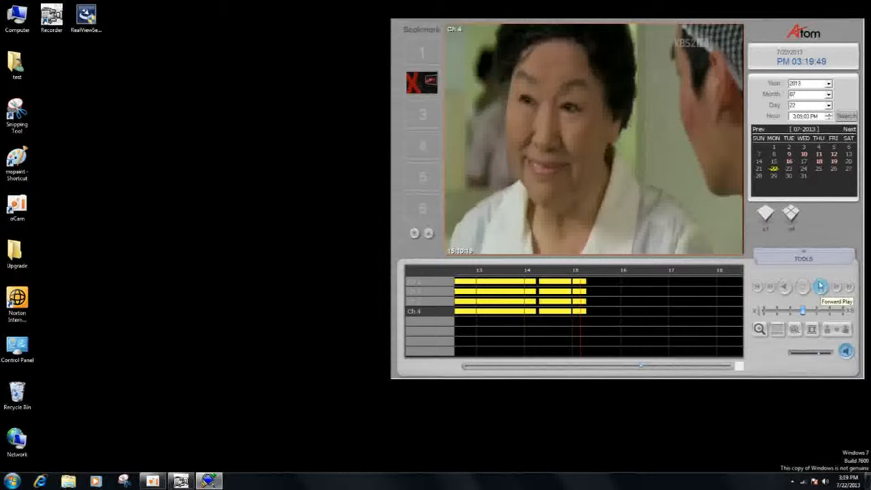
pyautogui.click(802, 255)
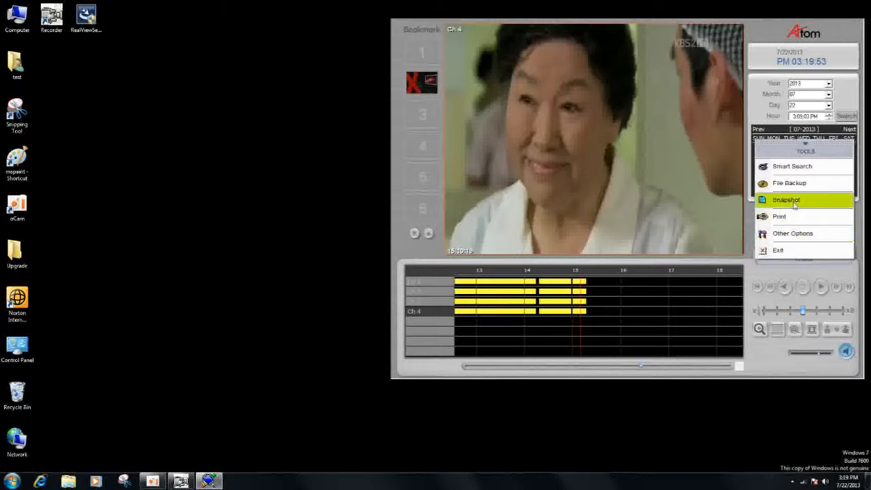
pyautogui.click(800, 166)
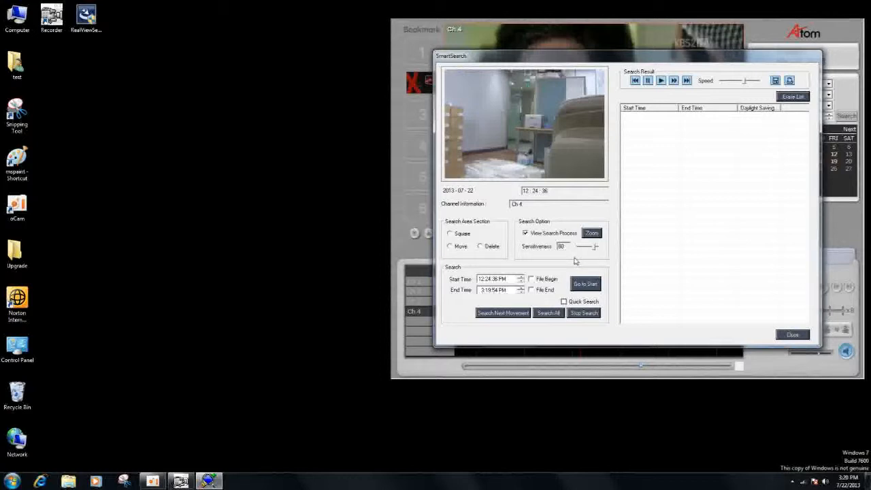
pyautogui.click(522, 279)
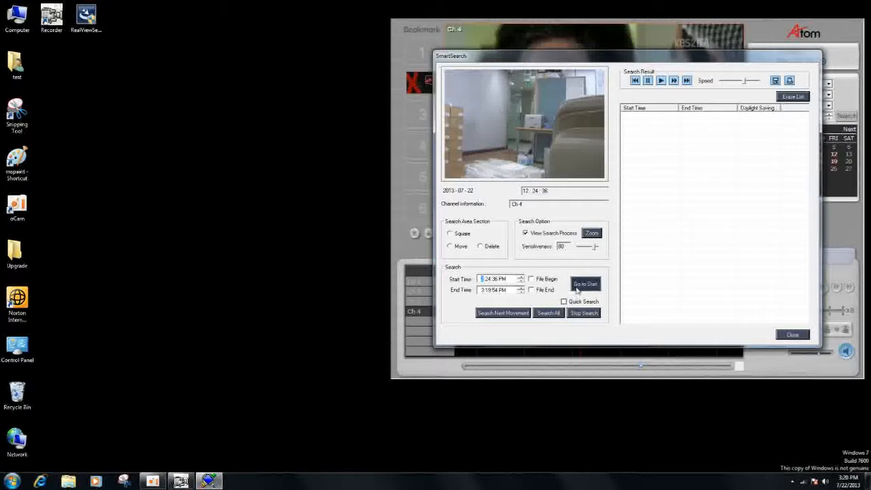
pyautogui.click(581, 287)
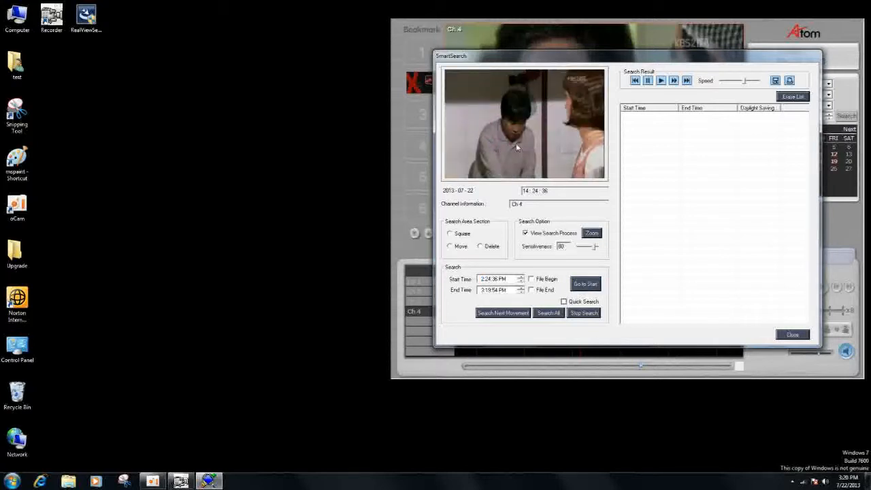
# - Mark a square search area in the lower middle of the channel 4 image, search it for all movement, and stop the search partway
pyautogui.click(449, 234)
pyautogui.moveTo(497, 138); pyautogui.dragTo(561, 175)
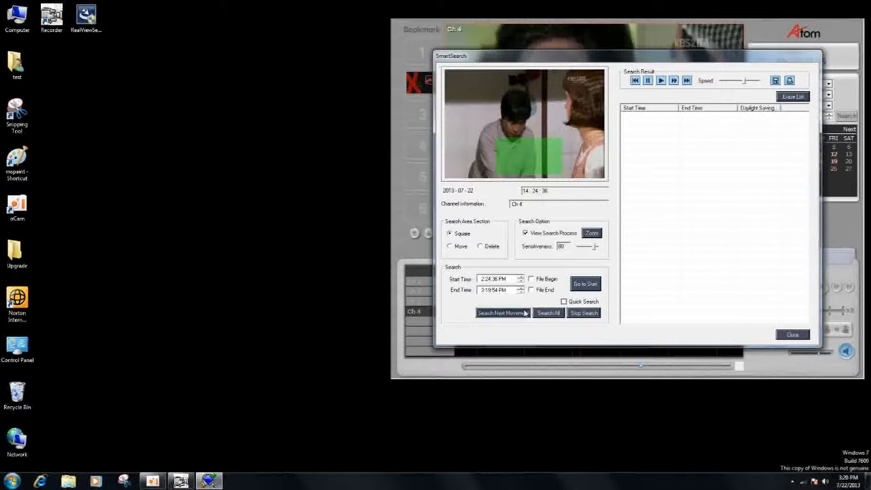
pyautogui.click(549, 314)
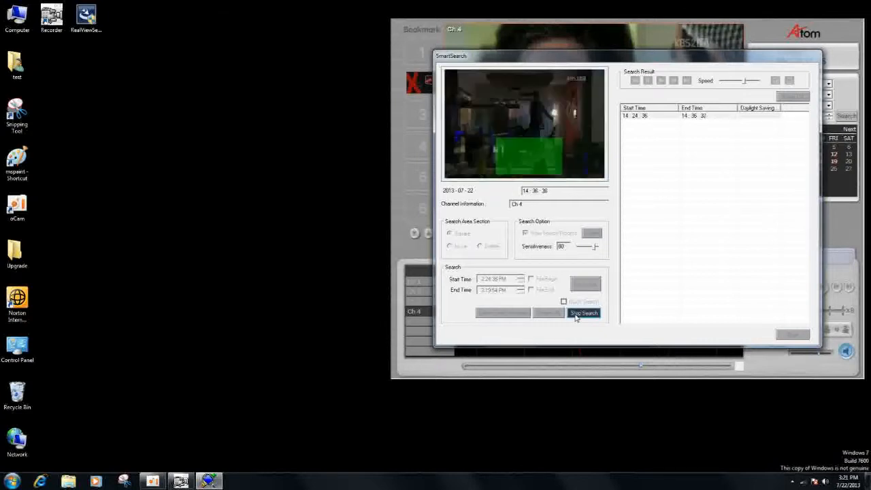
pyautogui.click(575, 314)
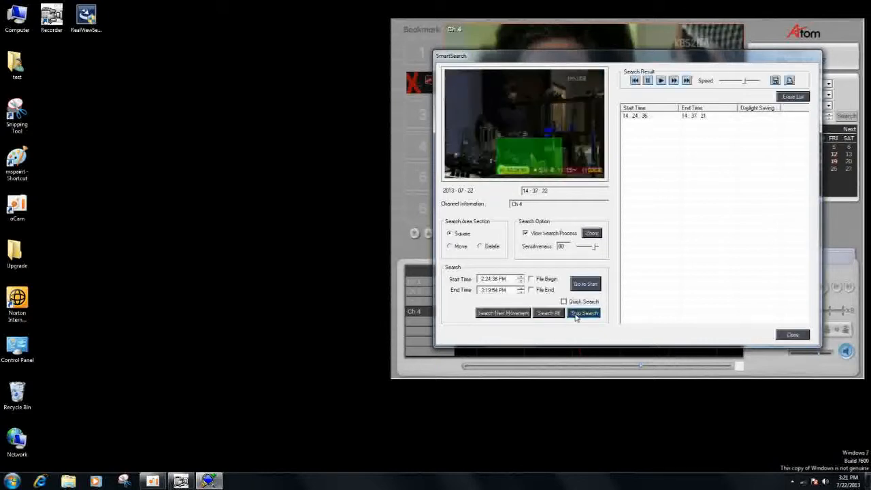
# - Play back the found movement segment for a few seconds, pause it, and close Smart Search
pyautogui.doubleClick(642, 116)
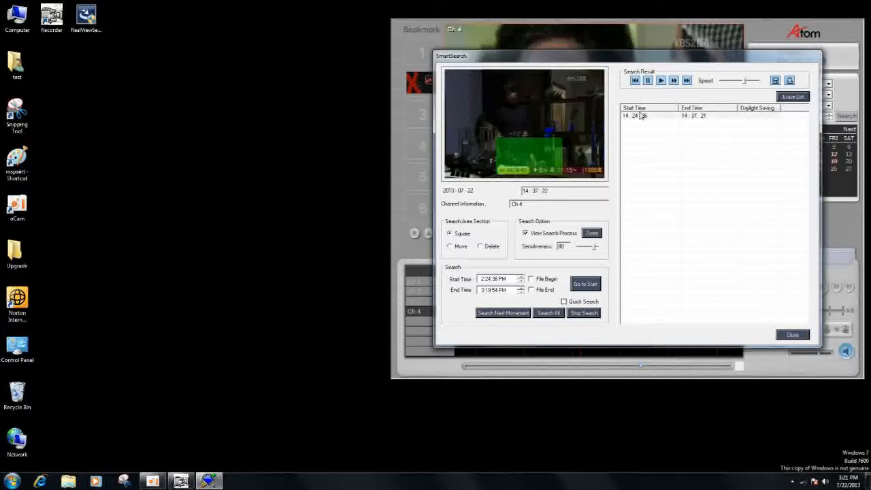
pyautogui.click(660, 80)
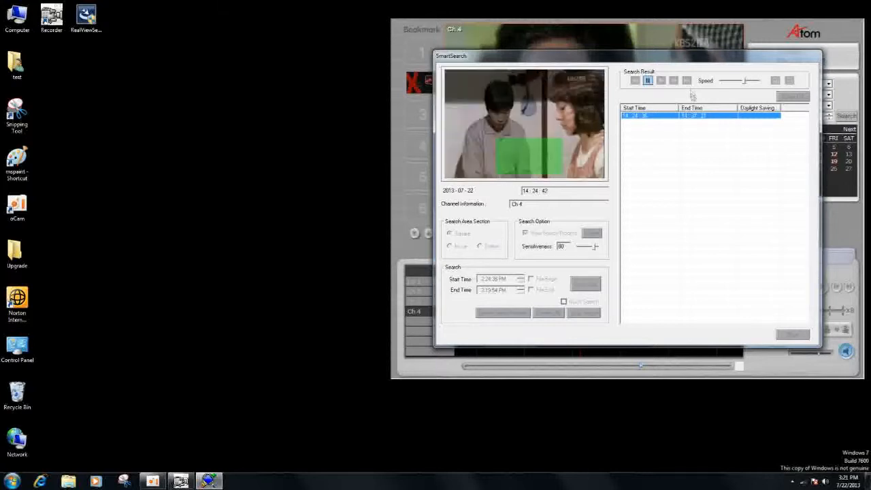
pyautogui.click(650, 82)
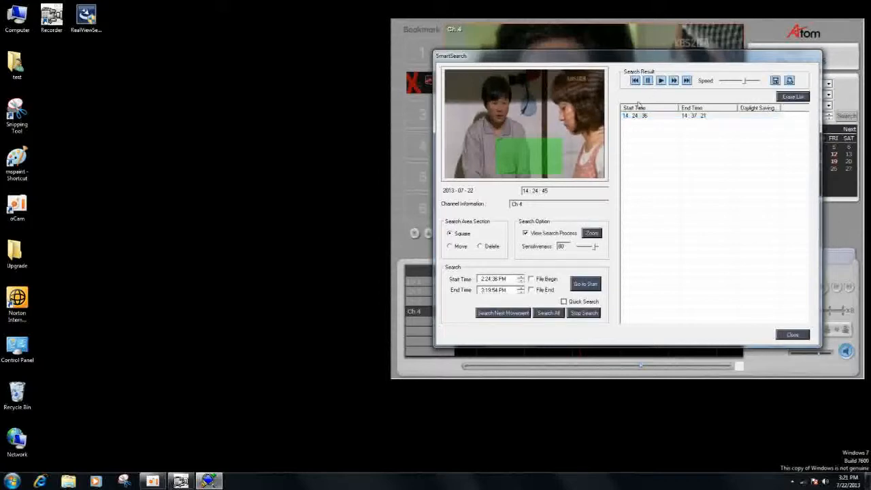
pyautogui.click(793, 335)
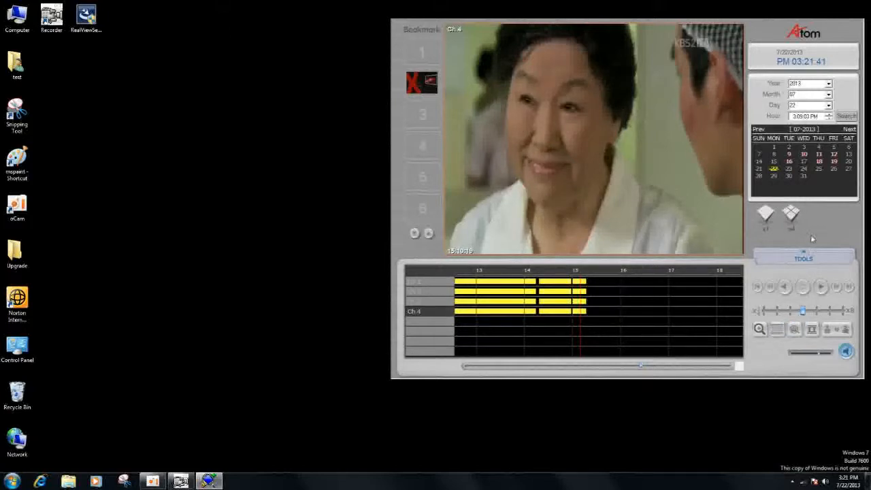
# - Bookmark the current channel 4 frame in bookmark slot 3
pyautogui.click(413, 120)
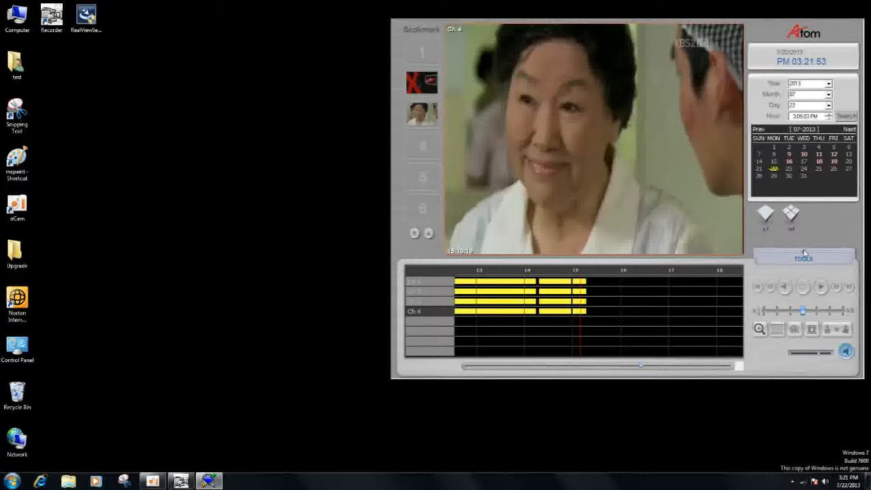
pyautogui.moveTo(409, 91)
# - Open File Backup and add the 14:00 - 14:59 recording of camera 02 from Jul/22/2013 to the backup list
pyautogui.click(801, 256)
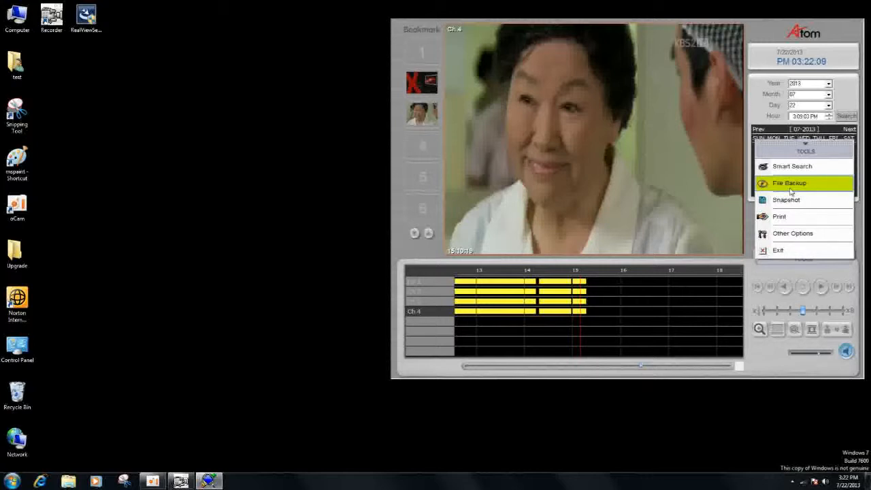
pyautogui.click(790, 184)
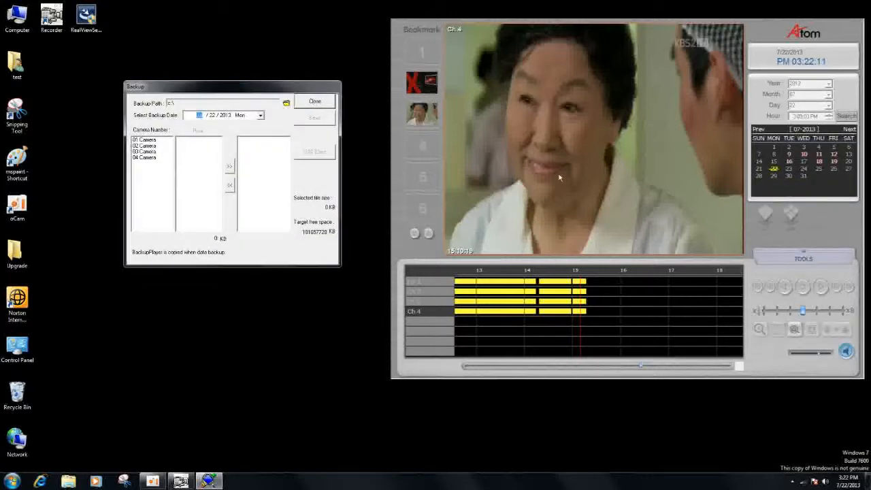
pyautogui.click(162, 145)
pyautogui.click(184, 151)
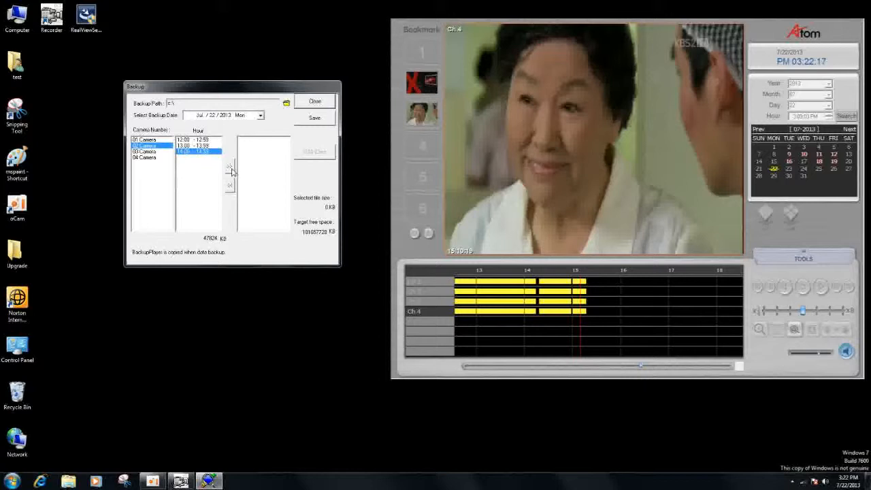
pyautogui.click(230, 168)
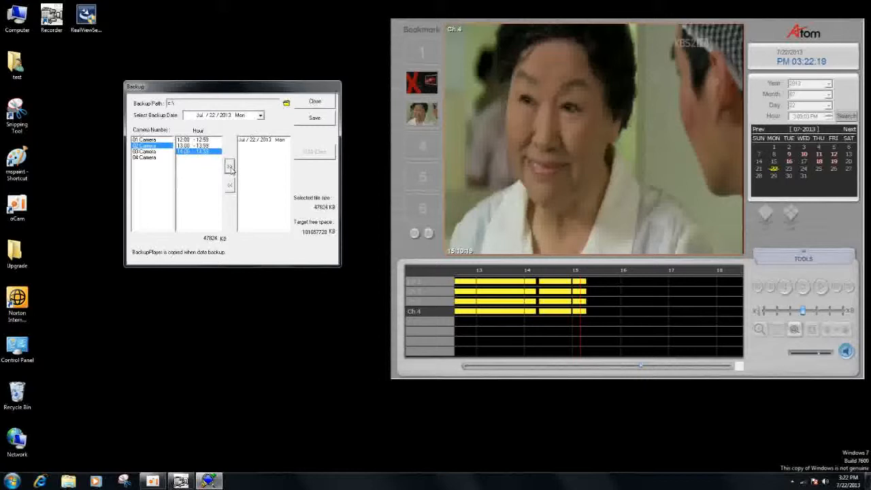
# - Set the backup path to D:\Temporary and save the selected recording there
pyautogui.click(285, 104)
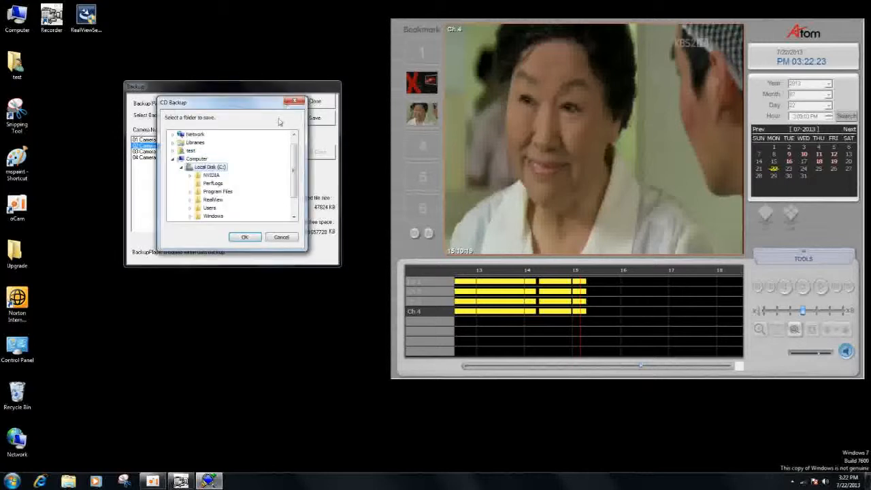
pyautogui.moveTo(289, 169); pyautogui.dragTo(292, 194)
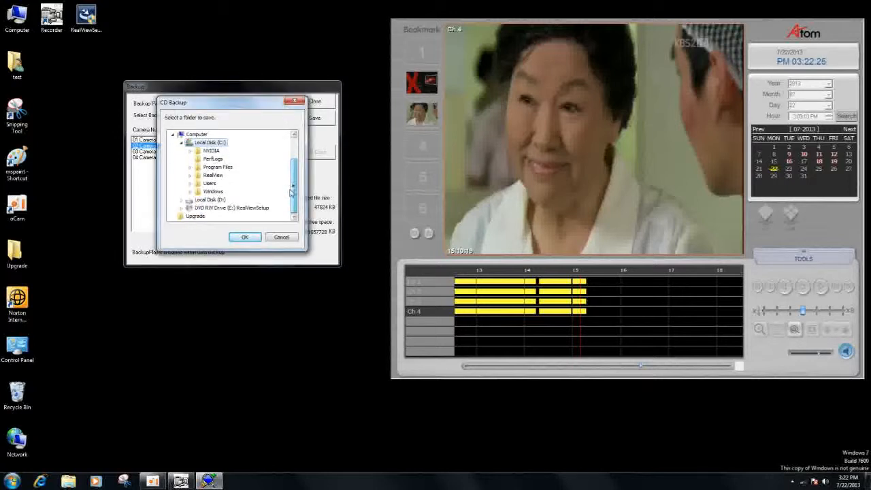
pyautogui.click(218, 200)
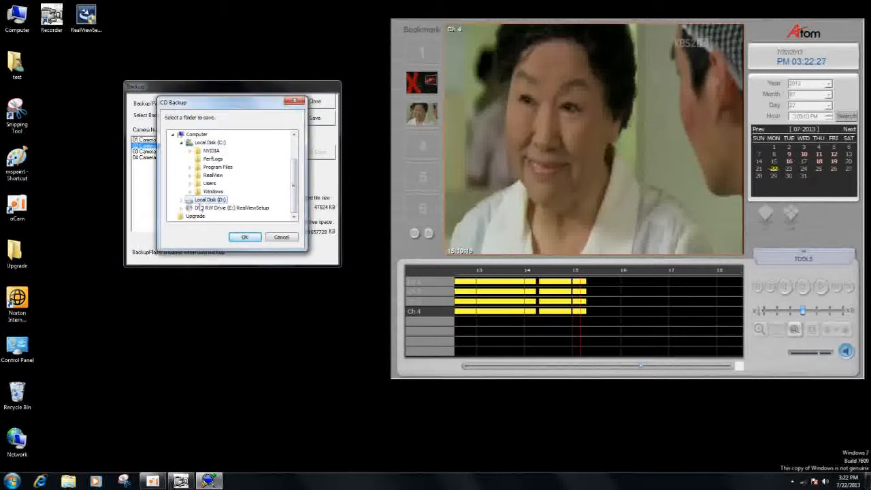
pyautogui.doubleClick(196, 202)
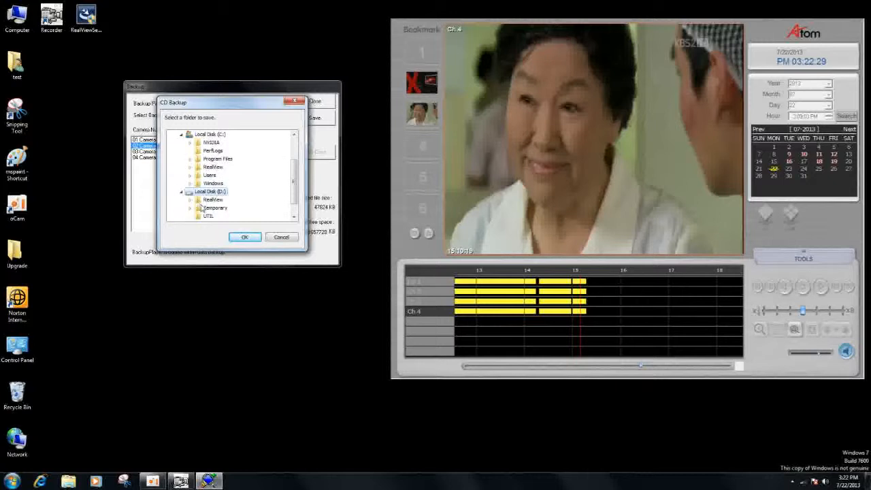
pyautogui.doubleClick(205, 208)
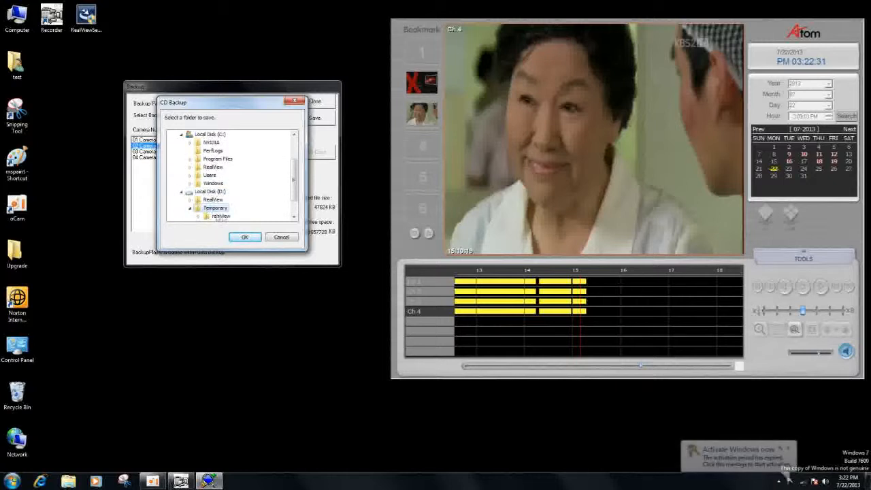
pyautogui.click(244, 237)
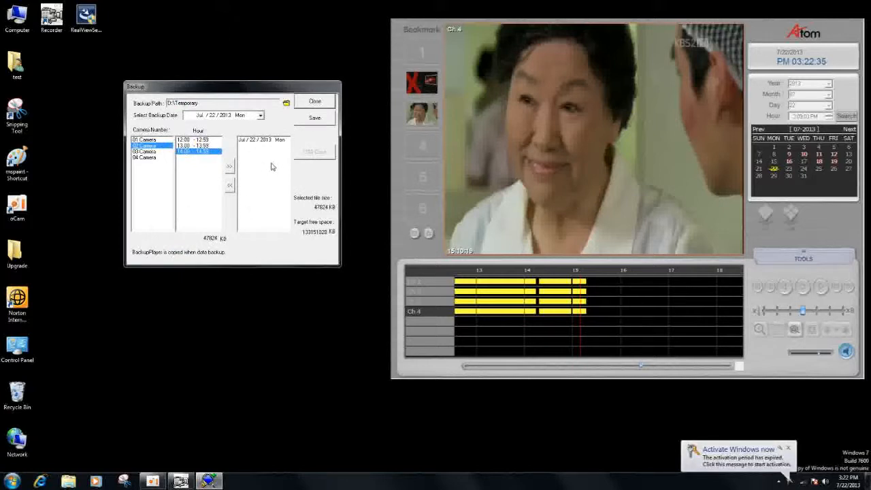
pyautogui.click(313, 124)
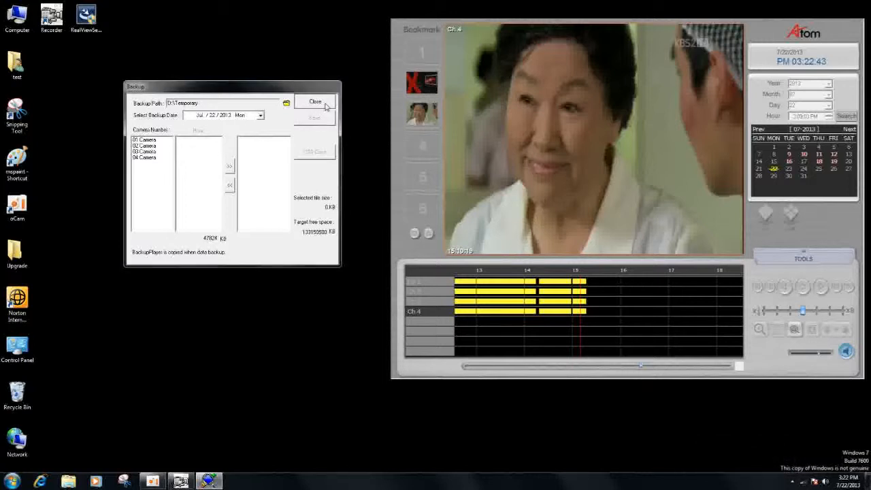
# - Close File Backup, and examine the Still Image Backup and Video Backup options of Snapshot without saving anything
pyautogui.click(324, 104)
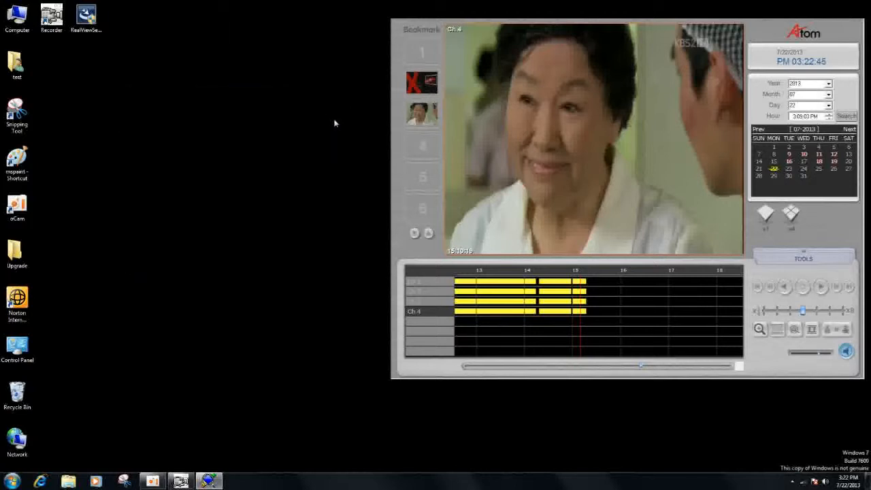
pyautogui.click(802, 258)
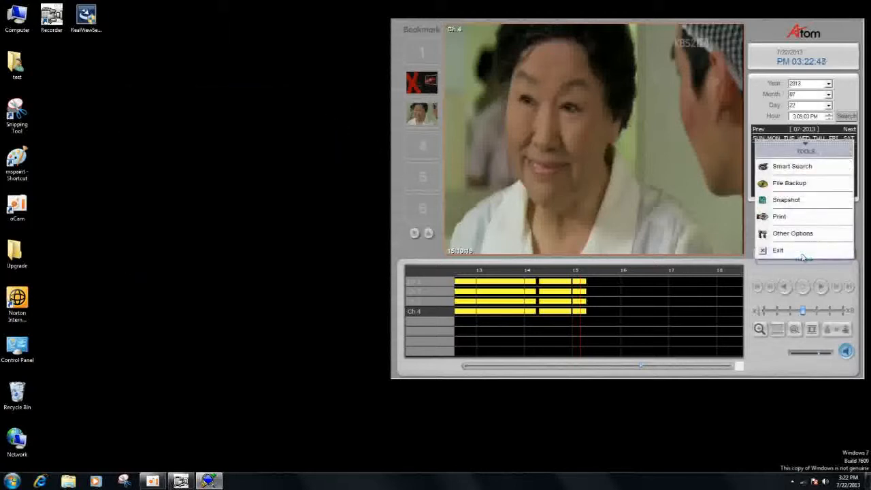
pyautogui.click(779, 205)
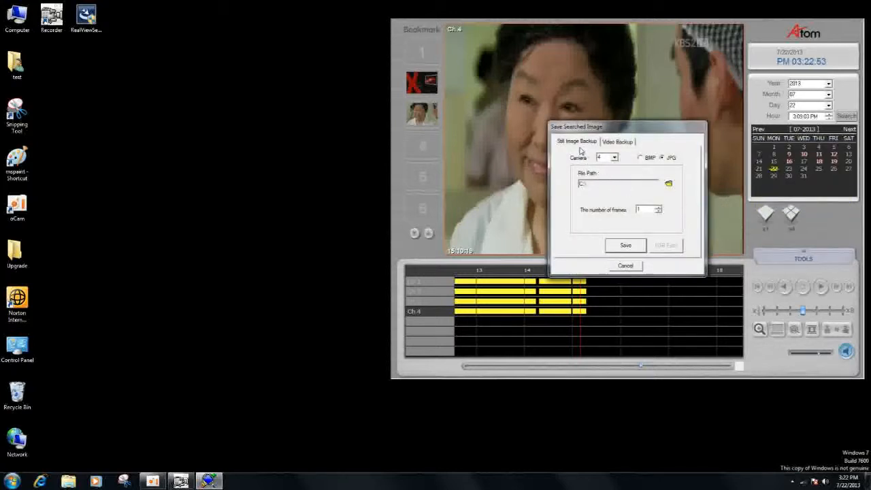
pyautogui.click(620, 144)
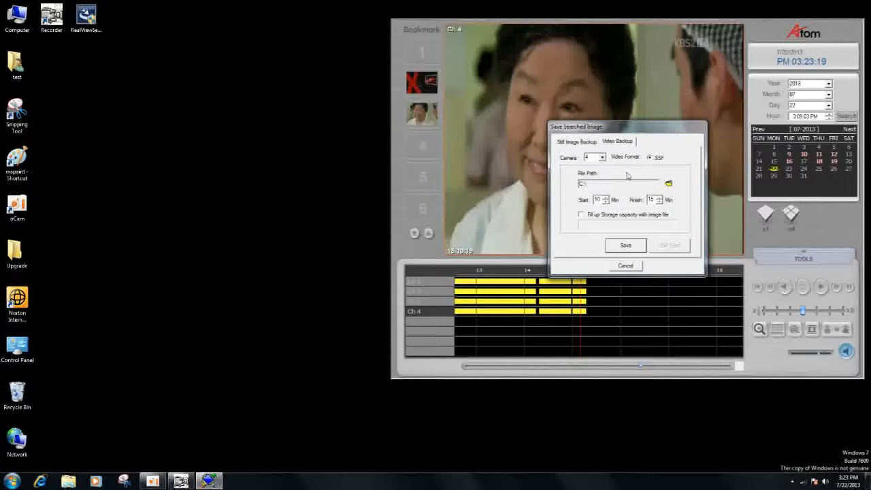
pyautogui.click(596, 142)
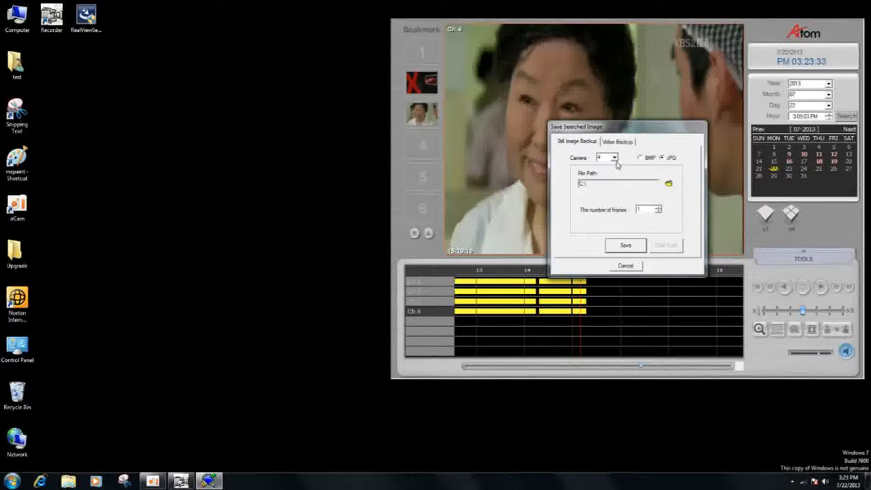
pyautogui.click(627, 266)
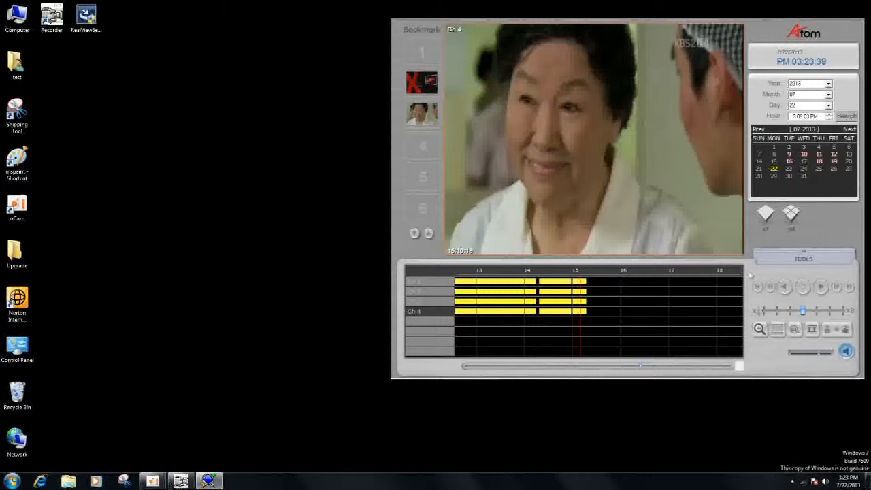
# - Open the Print tool to view its camera selection options, and close it without printing
pyautogui.click(803, 258)
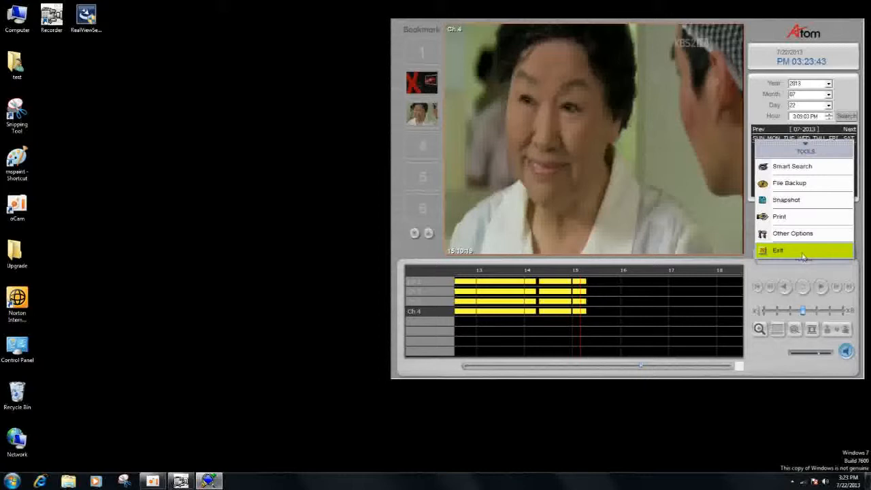
pyautogui.click(788, 218)
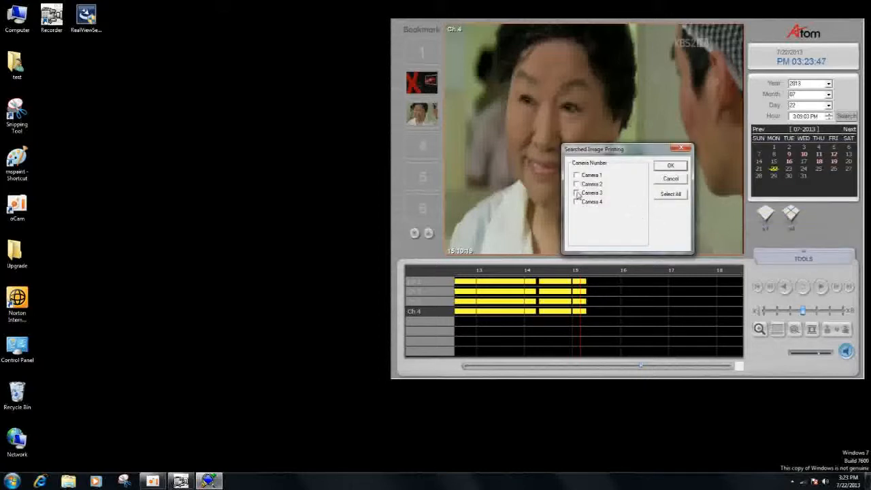
pyautogui.click(681, 148)
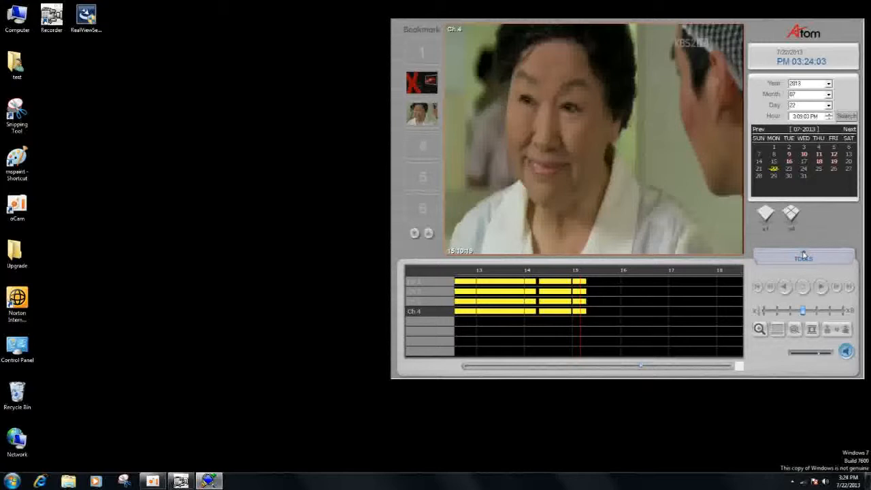
# - Show all four channels in playback, and zoom the recording timeline out to the full day and back in around the recorded hours
pyautogui.click(793, 215)
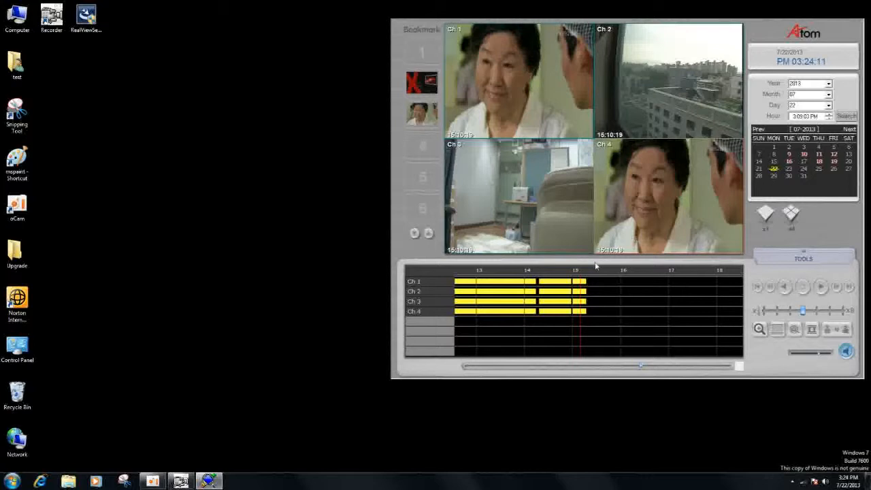
pyautogui.scroll(1, 582, 272)
pyautogui.scroll(-2, 583, 272)
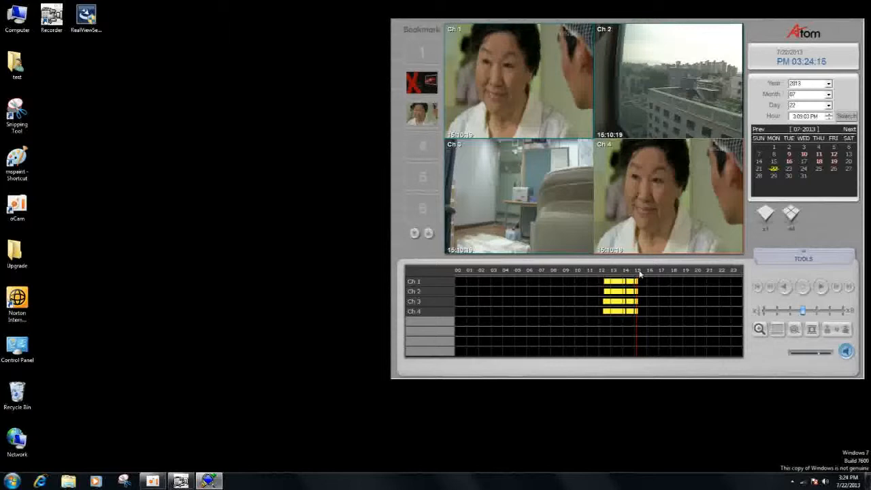
pyautogui.scroll(1, 638, 273)
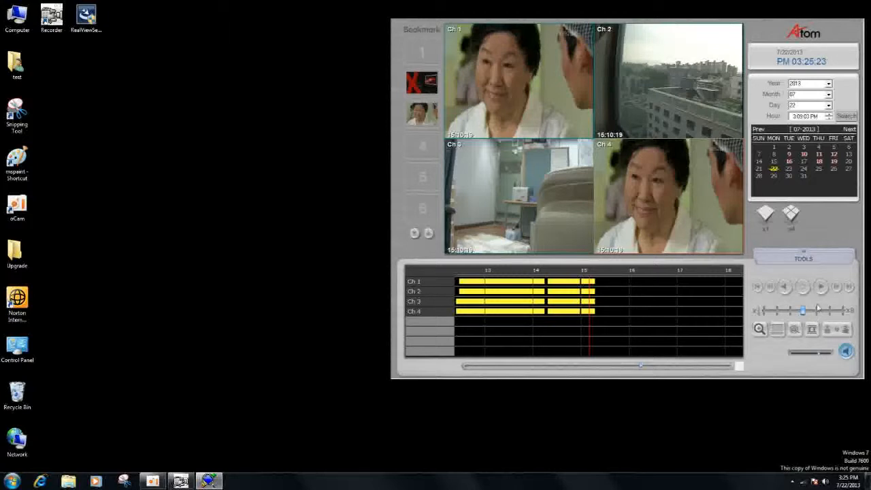
# - Exit recording playback and return to the four-channel live view
pyautogui.click(807, 258)
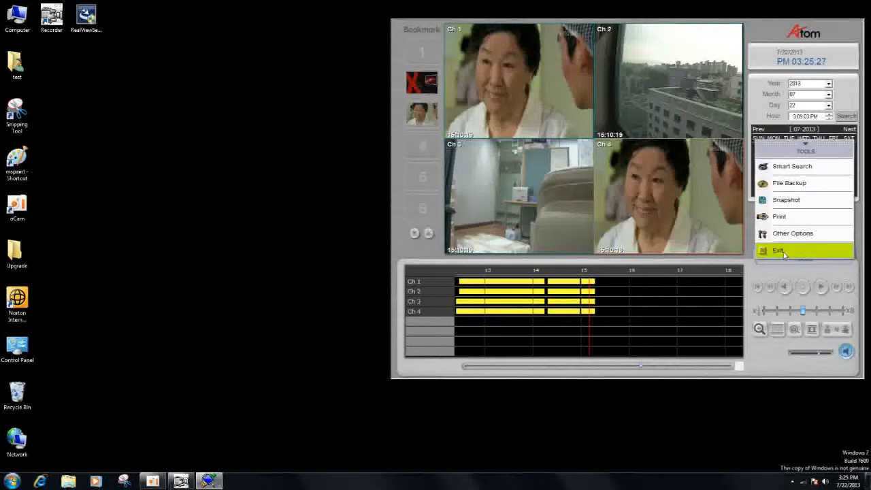
pyautogui.click(783, 251)
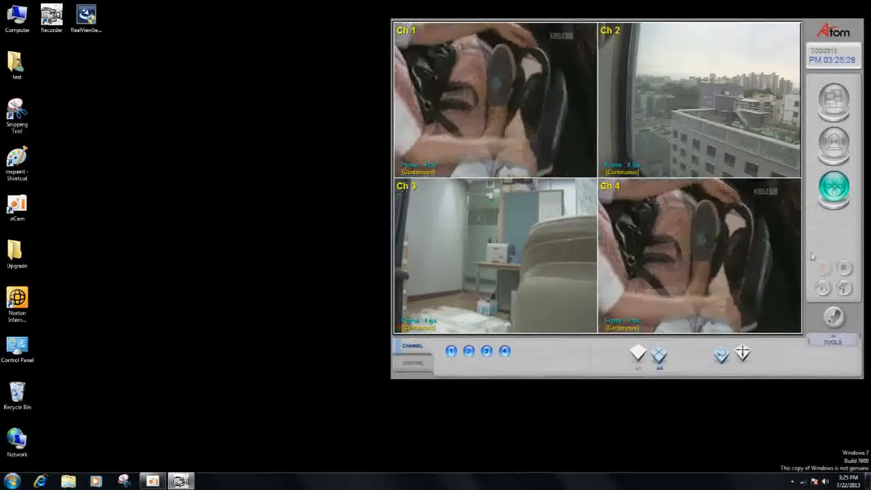